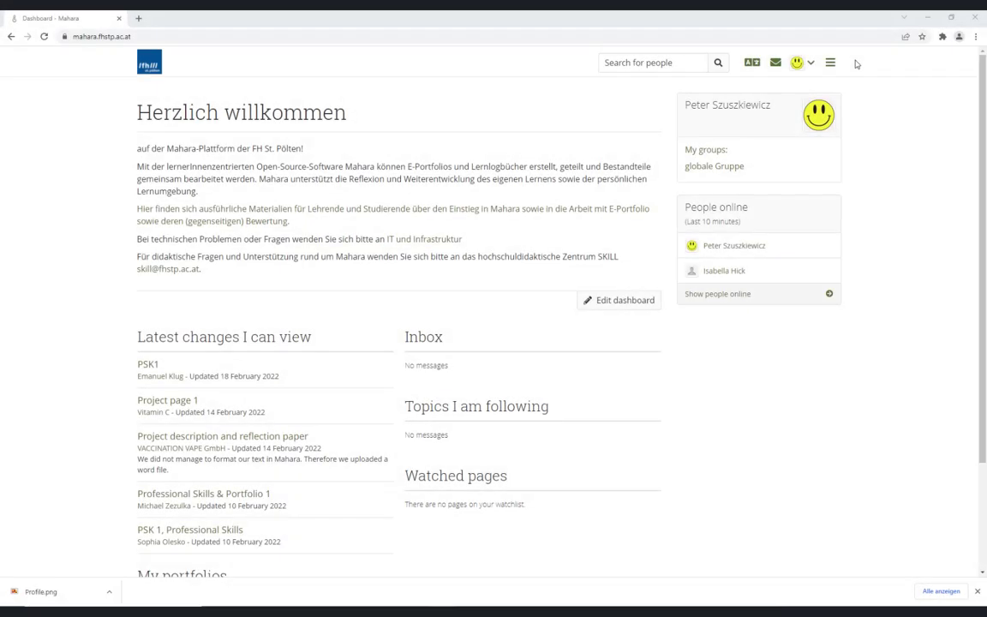
# Open the Create group form from Engage > Groups in the main menu
pyautogui.click(831, 62)
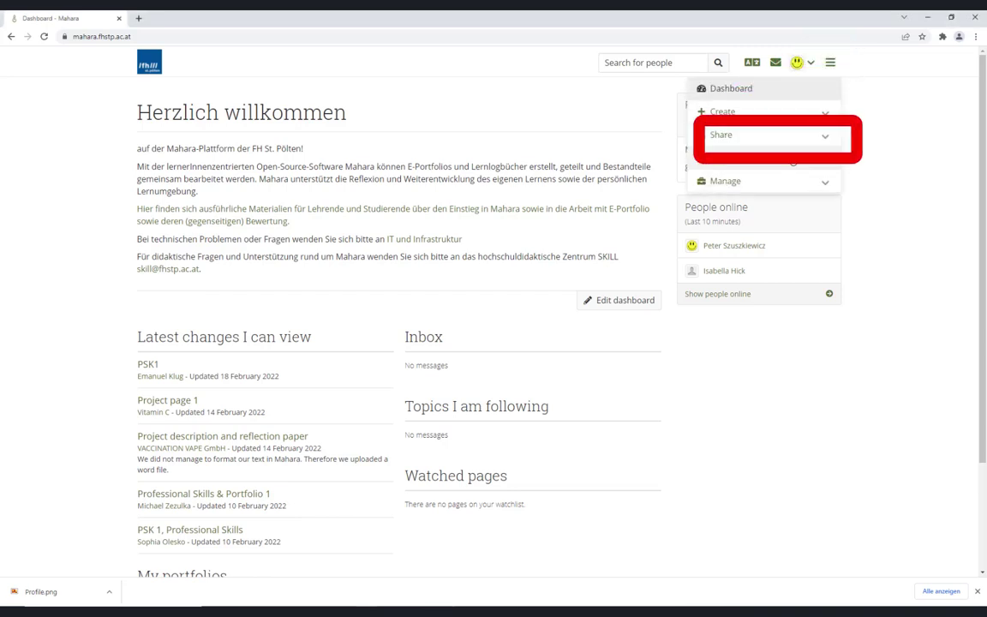
pyautogui.click(792, 162)
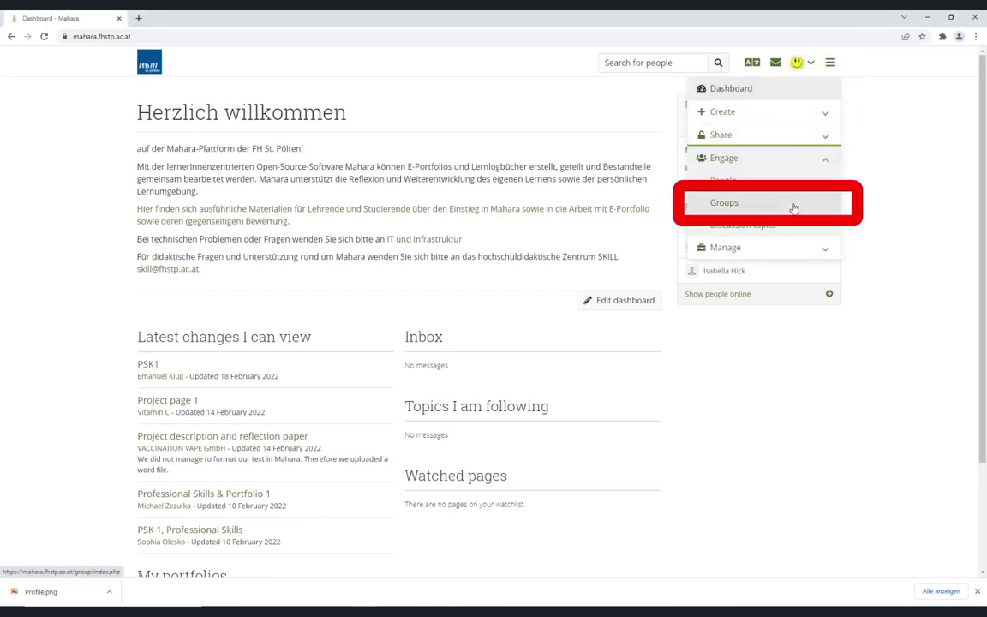
pyautogui.click(795, 208)
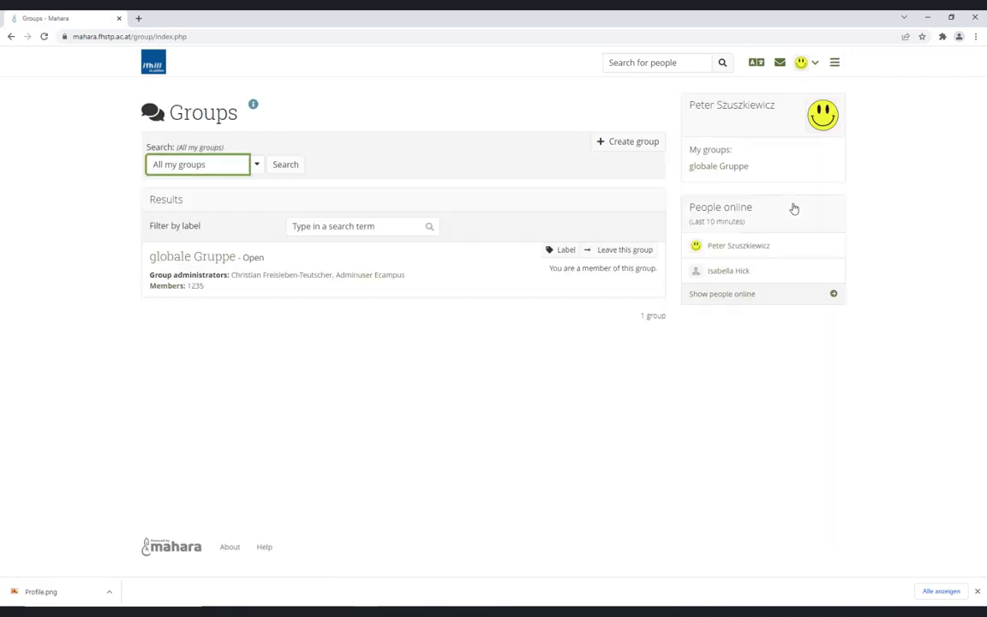
pyautogui.click(621, 145)
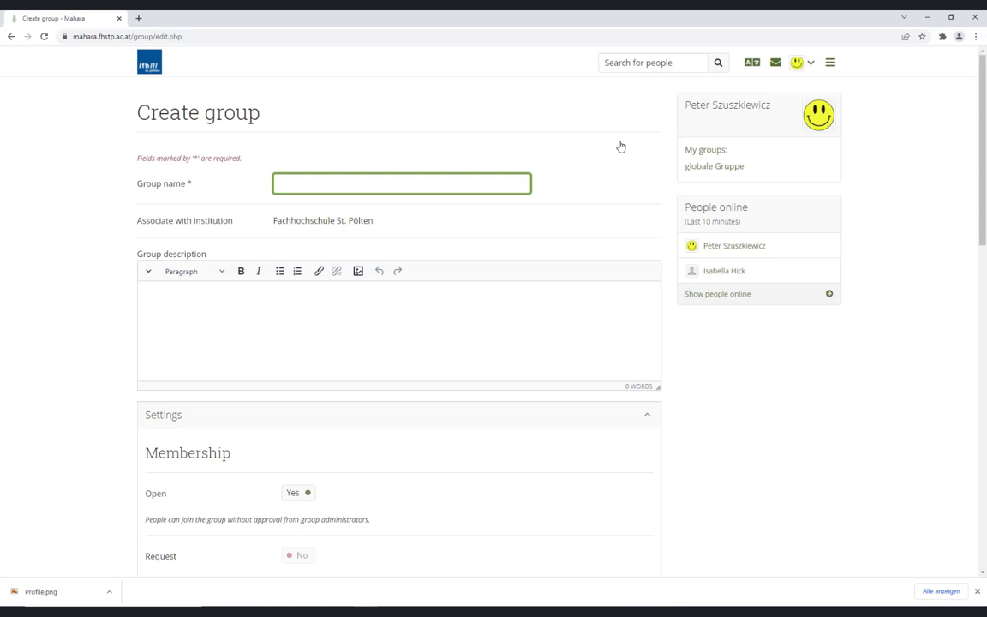
# Name the group 'Mahara Tutorial Group' and paste its two-line description about asking about Mahara
pyautogui.write('Mahara Tutorial Group')
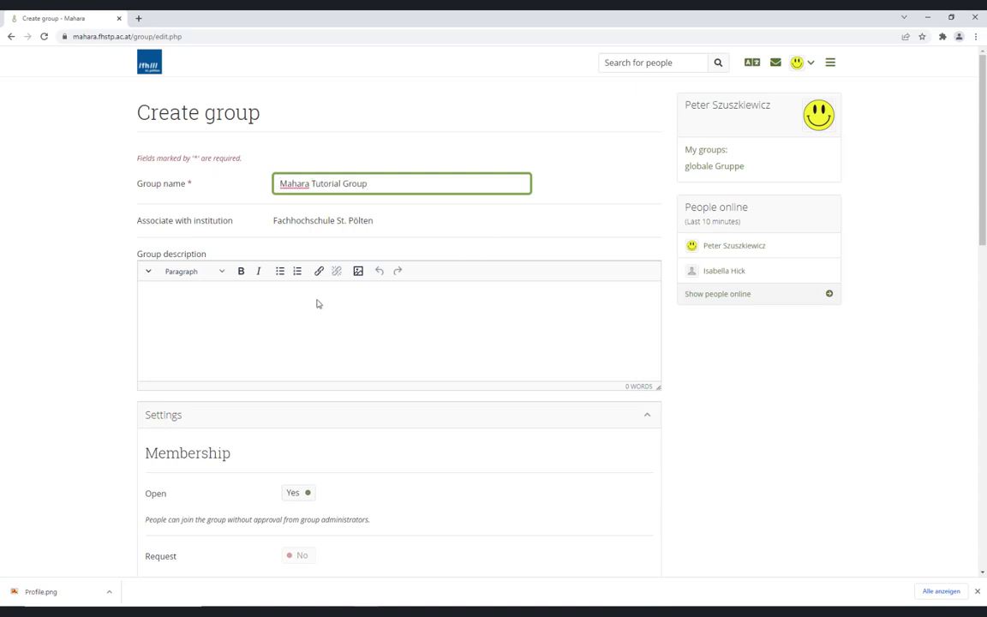
pyautogui.click(317, 303)
pyautogui.write('He who asketh about Mahara, appears ignorant. He who doth not, remains ignorant about Mahara.')
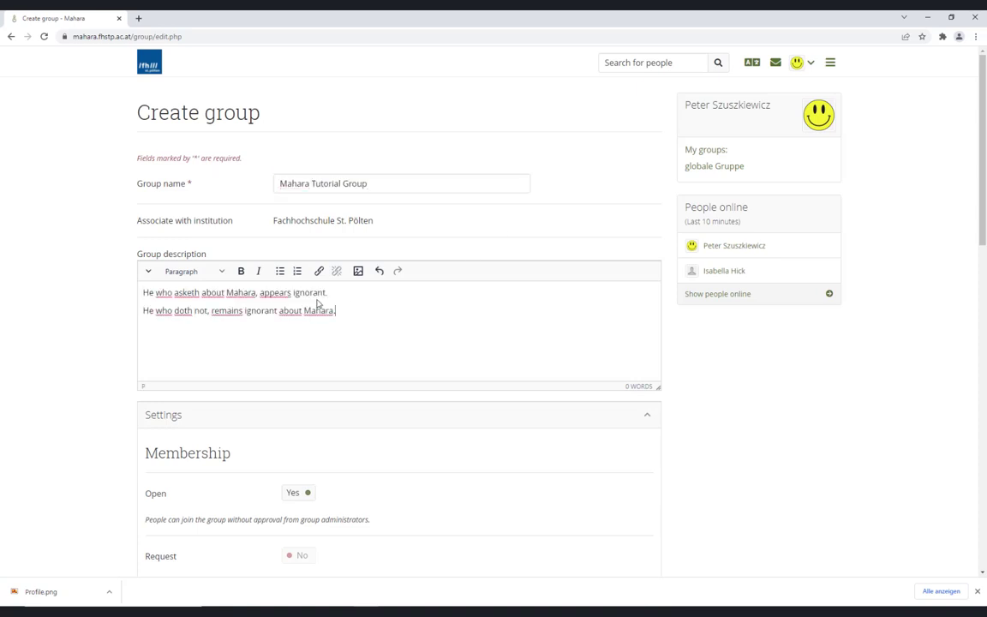
# Toggle the Open setting off and back on so the group stays open to join
pyautogui.scroll(-4, 321, 293)
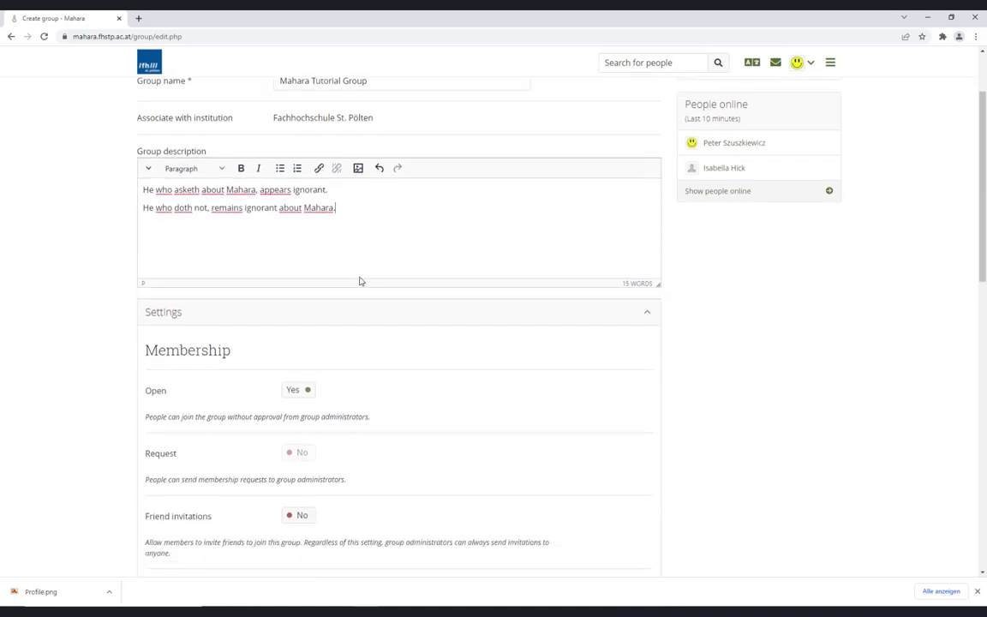
pyautogui.scroll(-1, 418, 266)
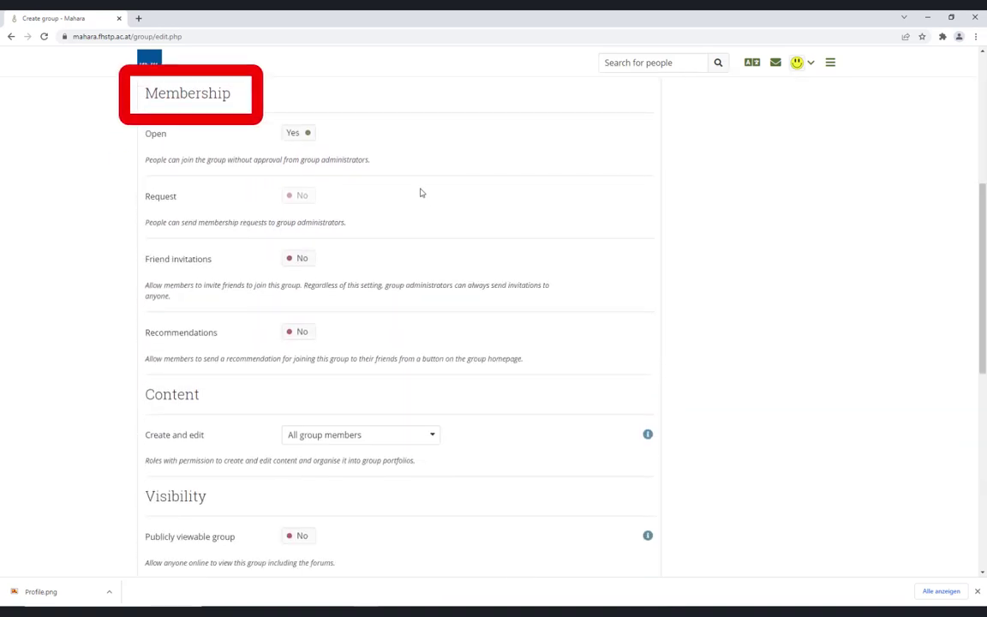
pyautogui.click(297, 135)
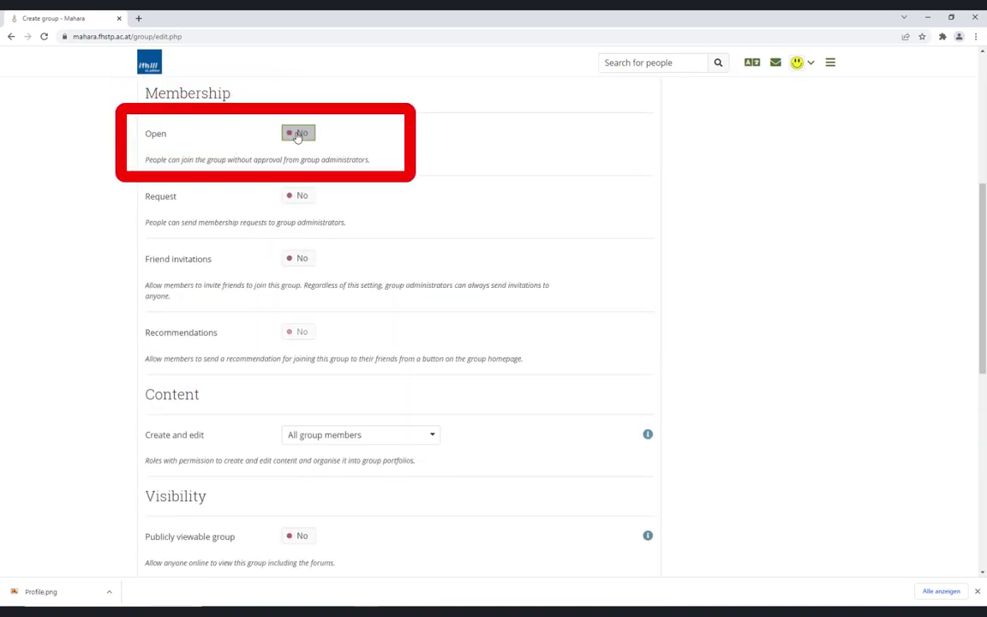
pyautogui.click(302, 133)
# Keep shared-page and comment notifications set to all members, and save the group
pyautogui.scroll(-4, 463, 130)
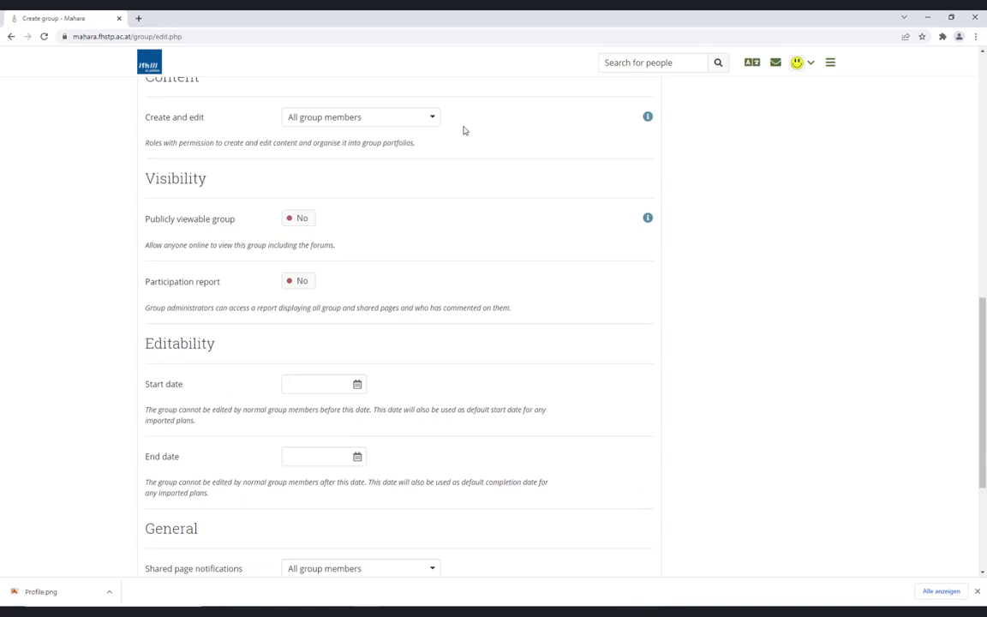
pyautogui.scroll(-3, 463, 131)
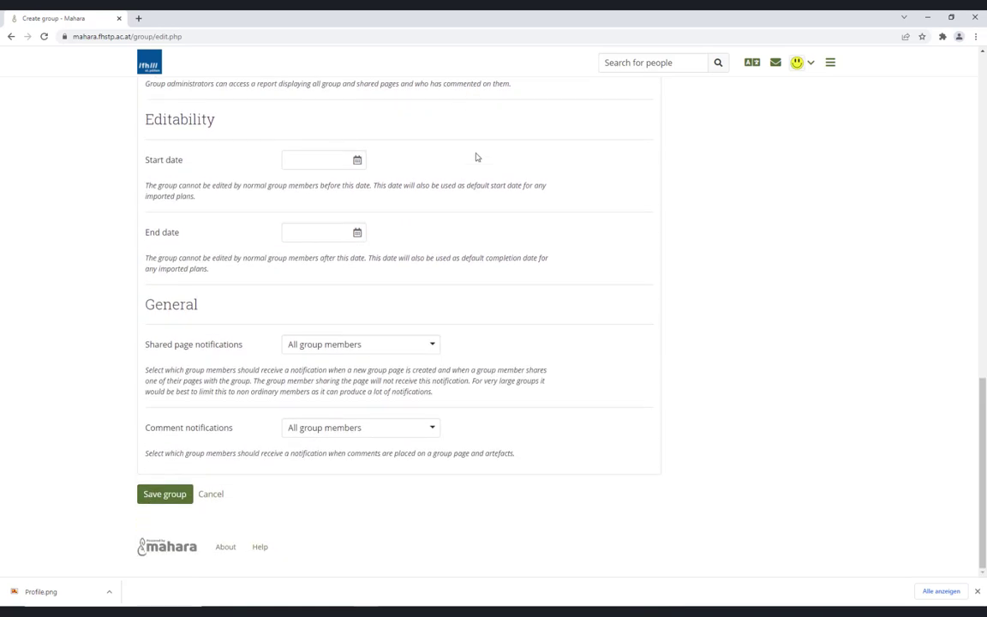
pyautogui.click(434, 345)
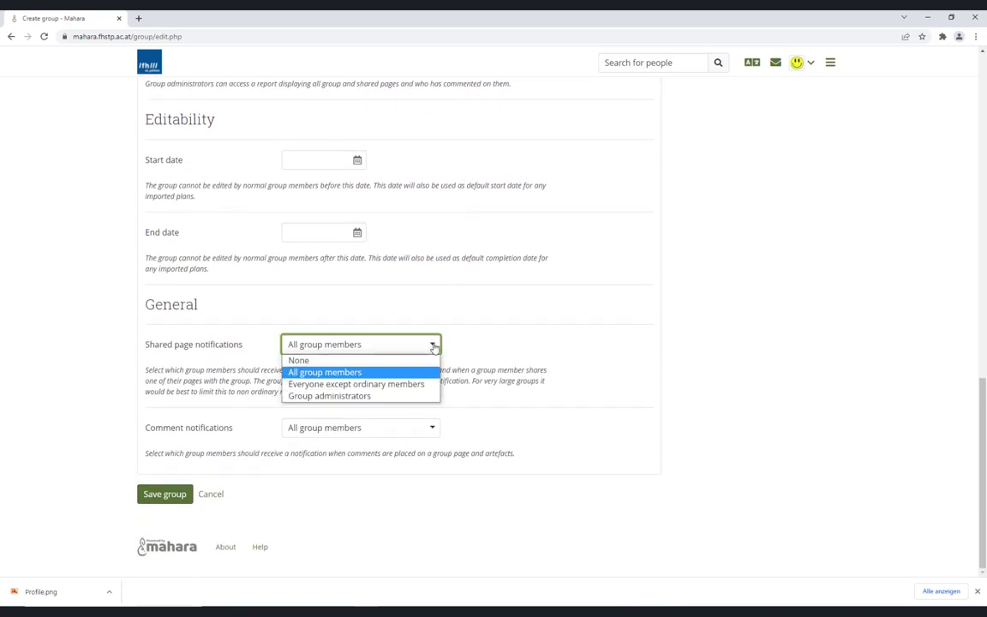
pyautogui.click(435, 346)
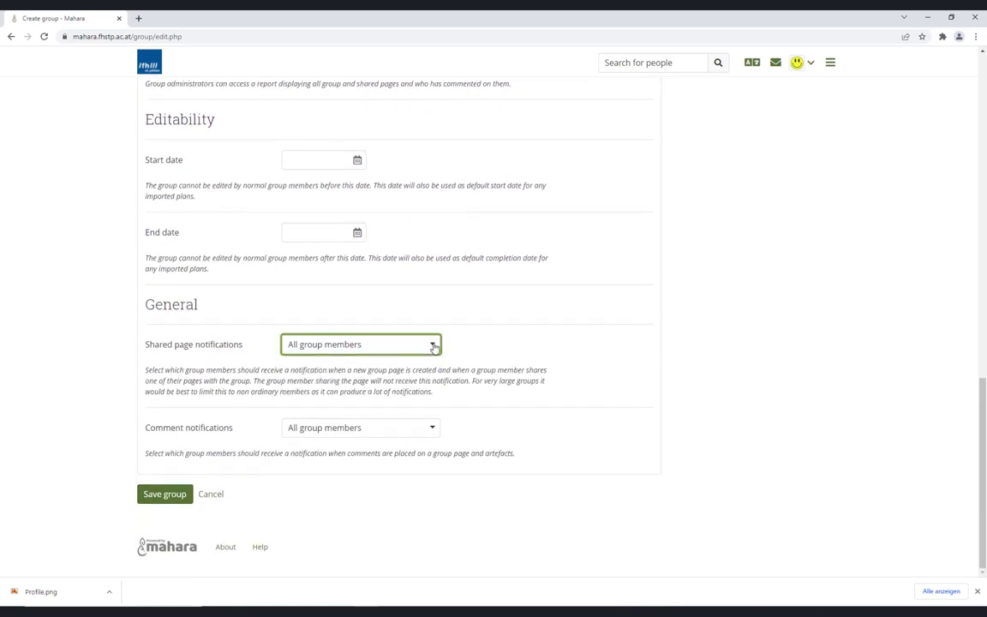
pyautogui.click(435, 428)
pyautogui.click(435, 430)
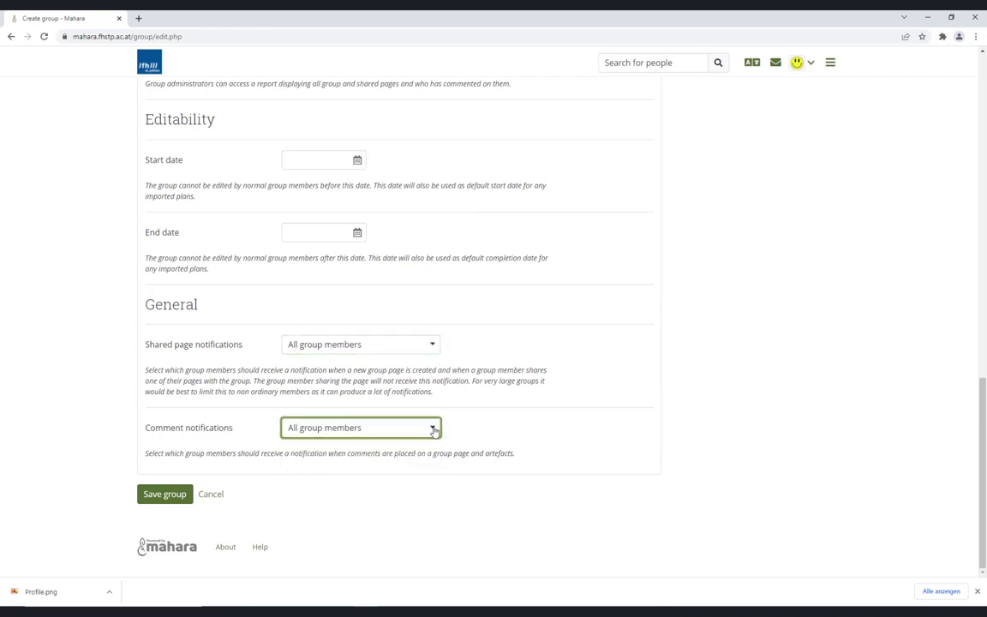
pyautogui.click(170, 496)
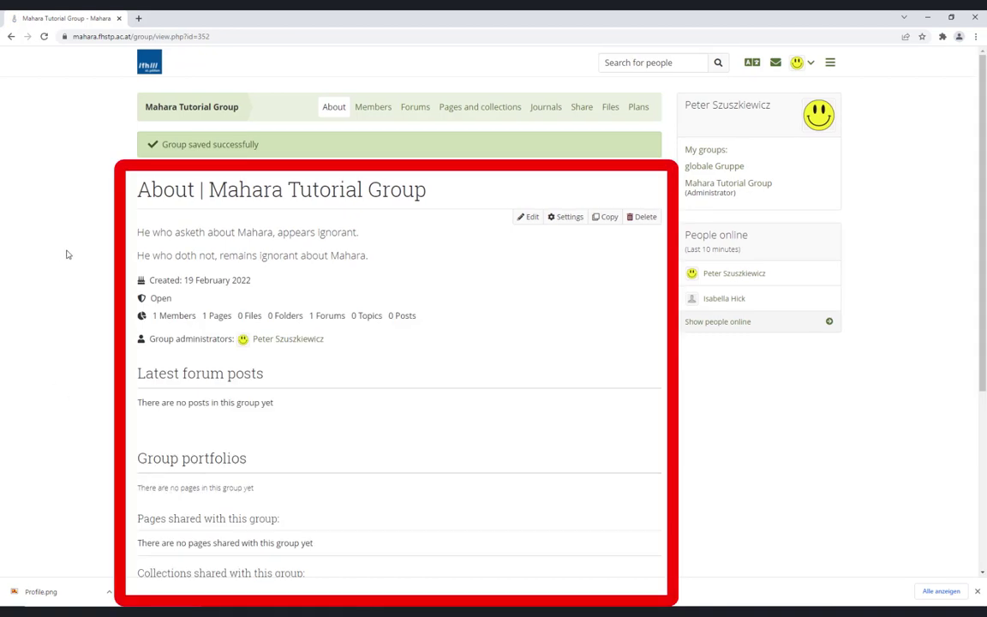
pyautogui.scroll(-1, 71, 253)
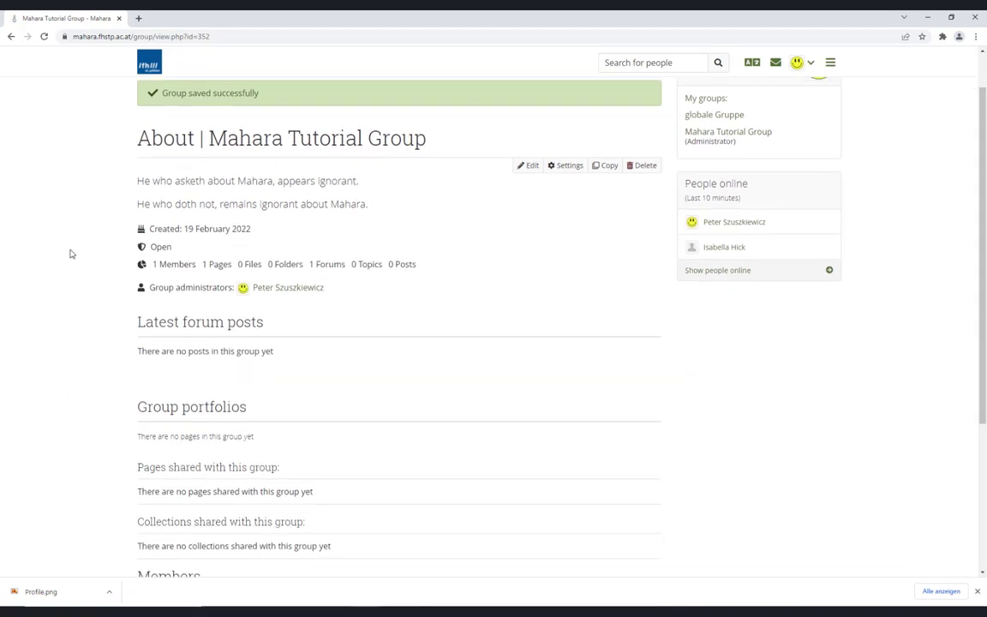
pyautogui.scroll(-1, 71, 254)
pyautogui.scroll(-2, 80, 243)
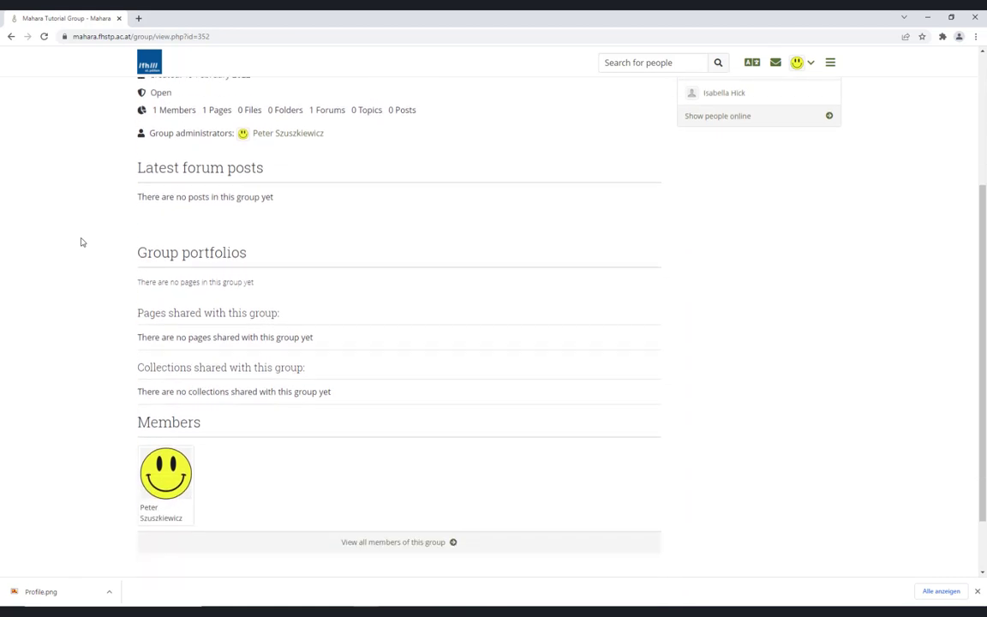
pyautogui.scroll(-2, 81, 242)
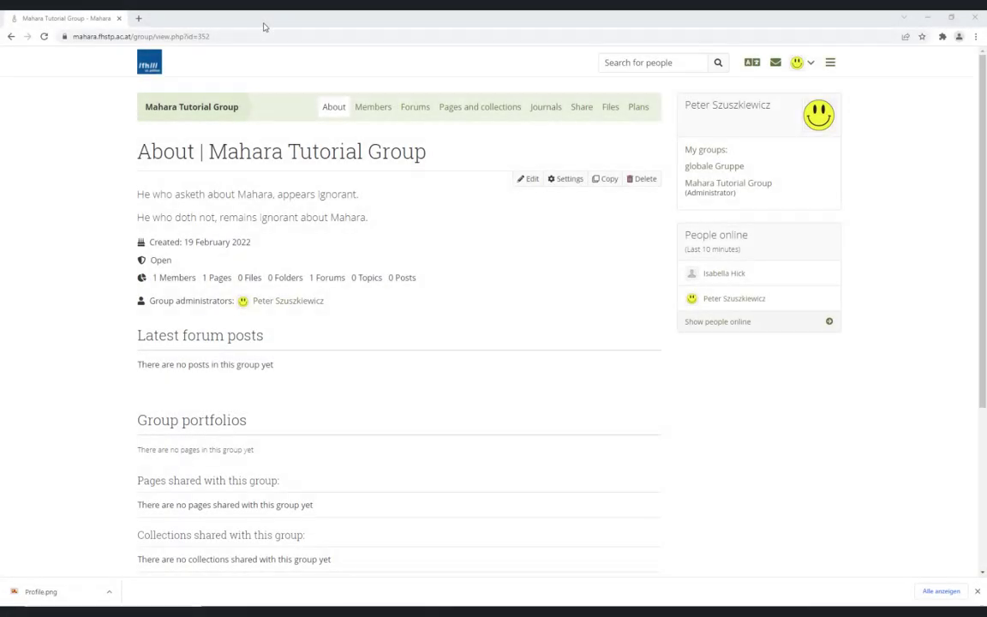
# Switch to the group's Members tab to see its member list
pyautogui.click(374, 112)
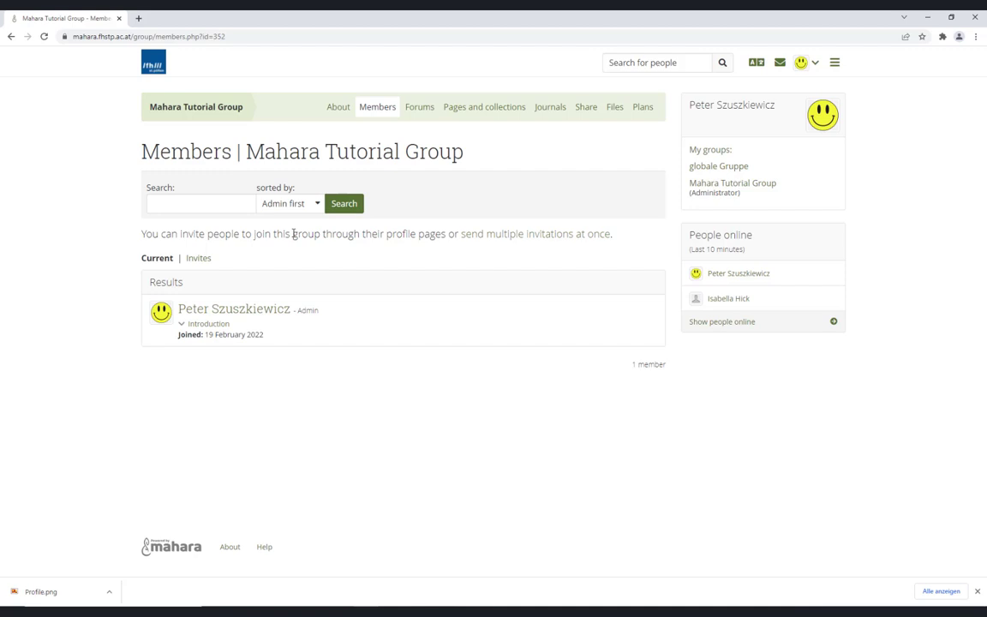
# Search for a user by surname, add them to the invite list and send the invitation
pyautogui.click(519, 237)
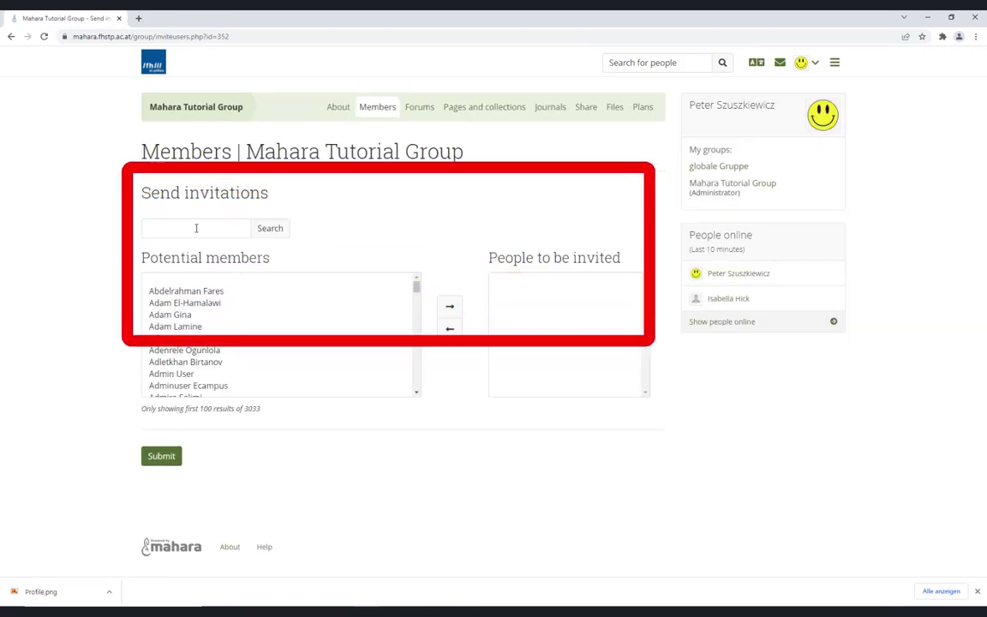
pyautogui.click(196, 228)
pyautogui.write('berger')
pyautogui.press('Return')
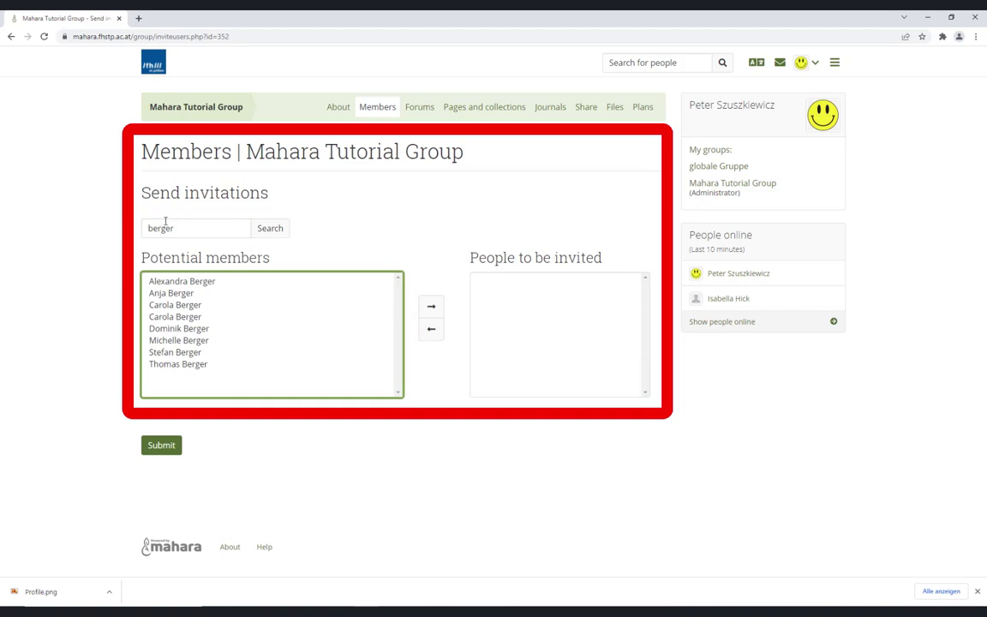
pyautogui.click(187, 307)
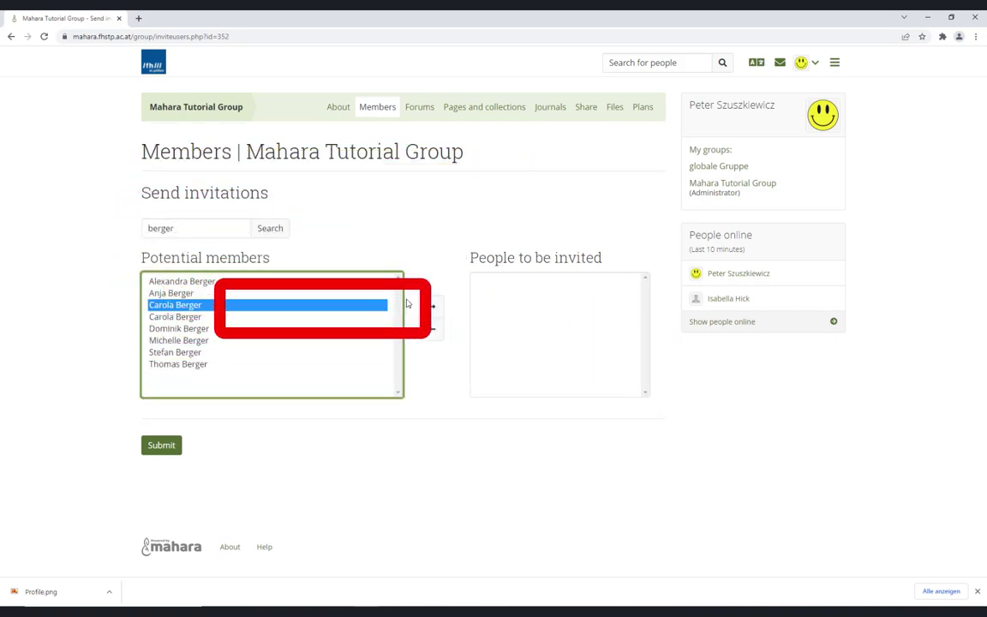
pyautogui.click(432, 306)
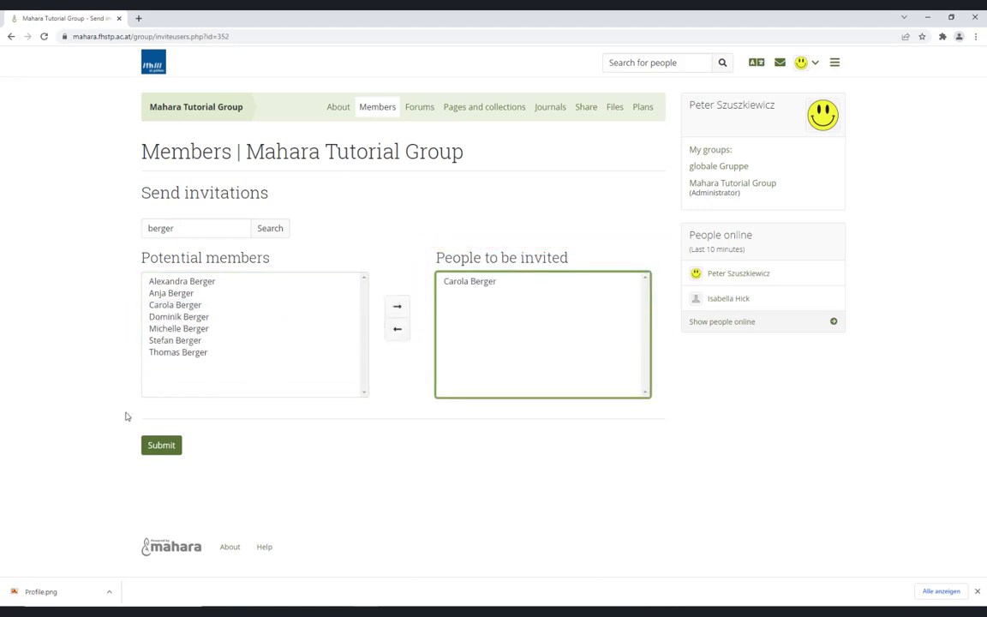
pyautogui.click(164, 447)
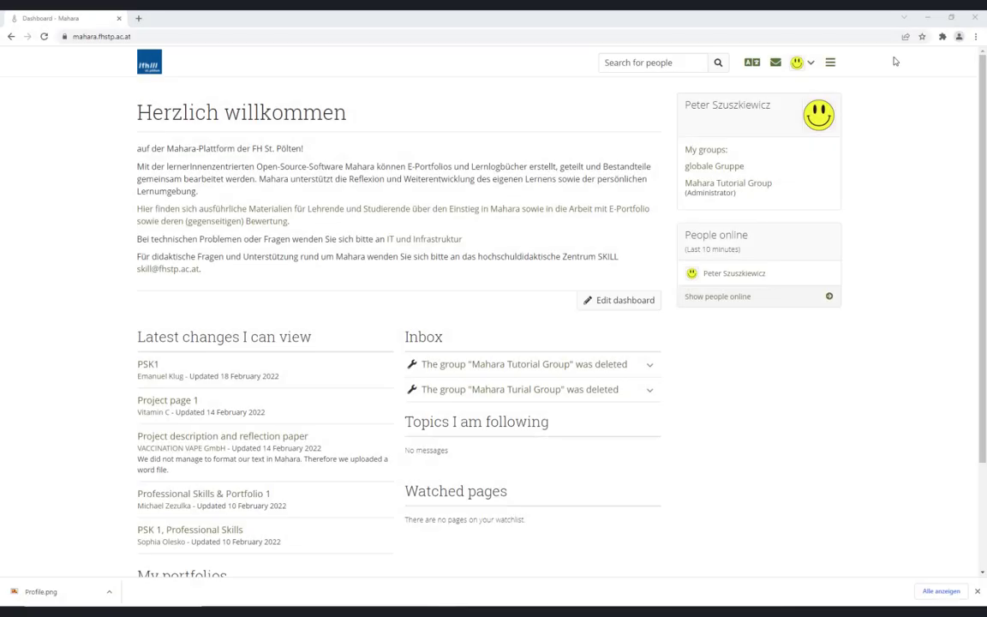
# Go to the Groups overview through Engage in the main menu
pyautogui.click(831, 63)
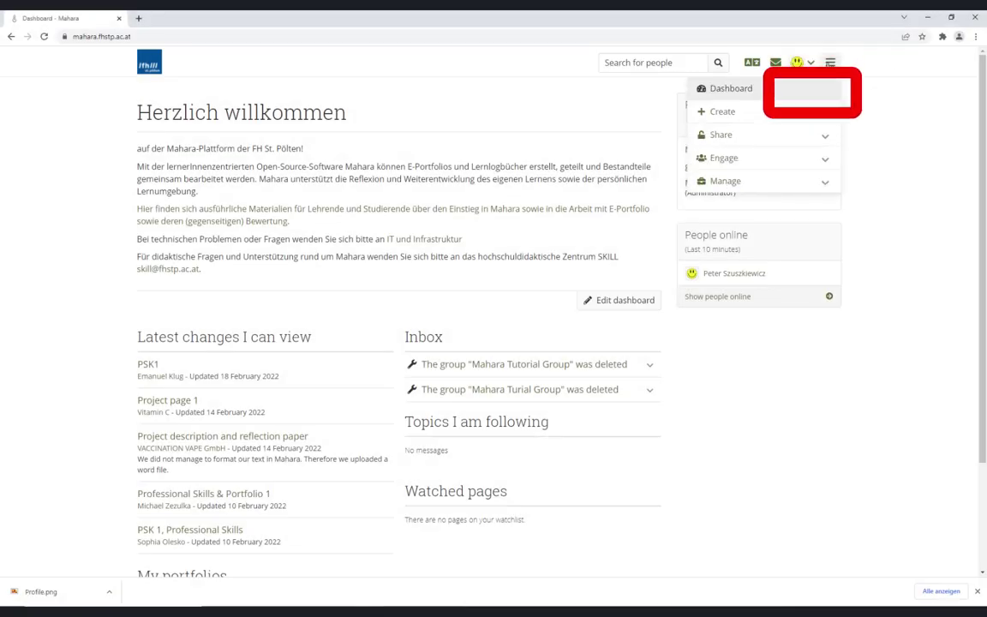
pyautogui.click(800, 159)
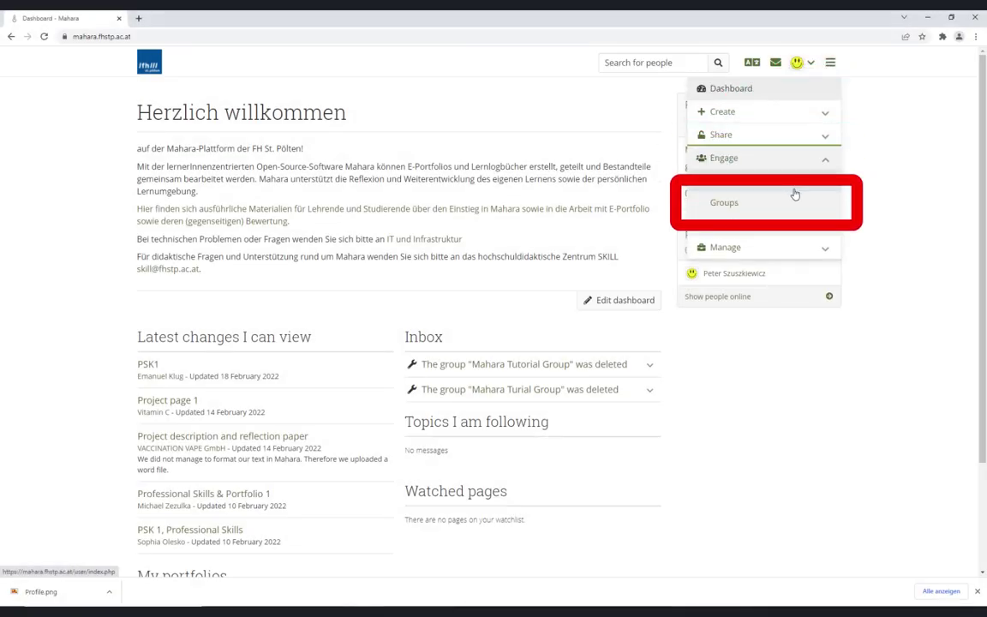
pyautogui.click(792, 206)
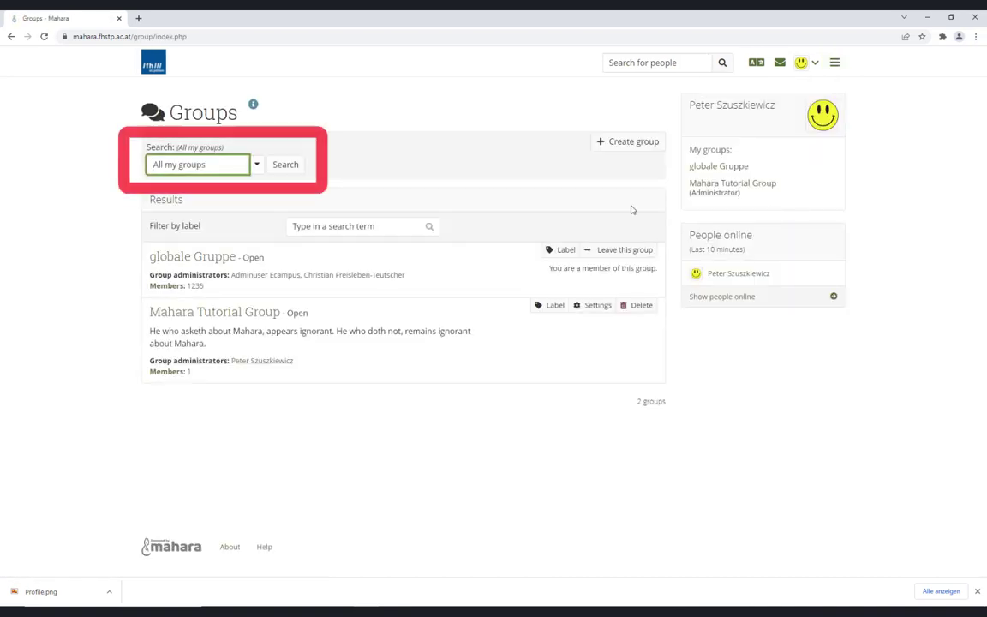
# Search all groups for 'test' and request to join Mahara Testgruppe
pyautogui.click(256, 168)
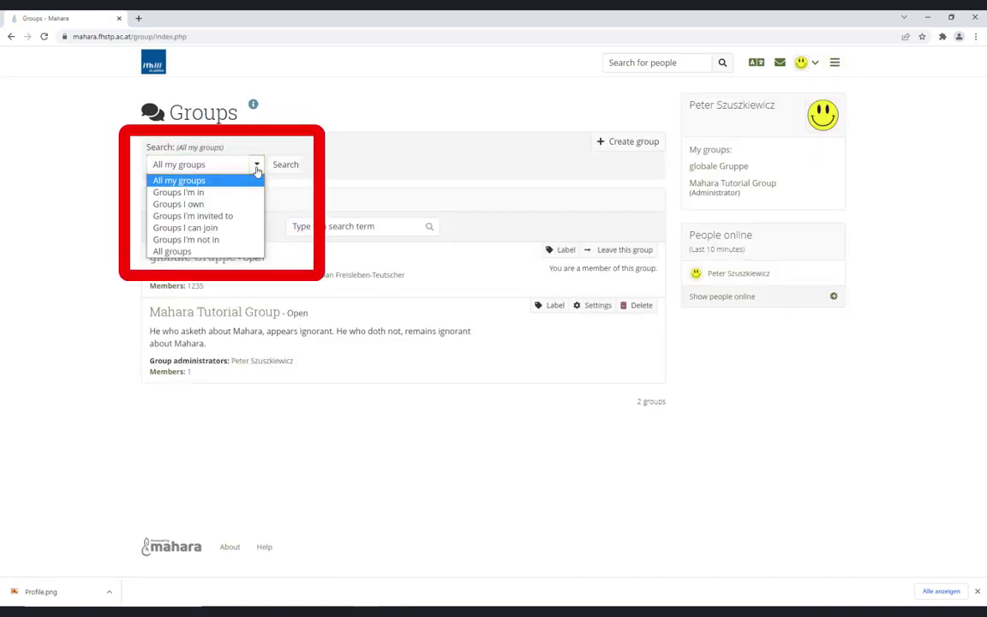
pyautogui.click(231, 254)
pyautogui.click(208, 163)
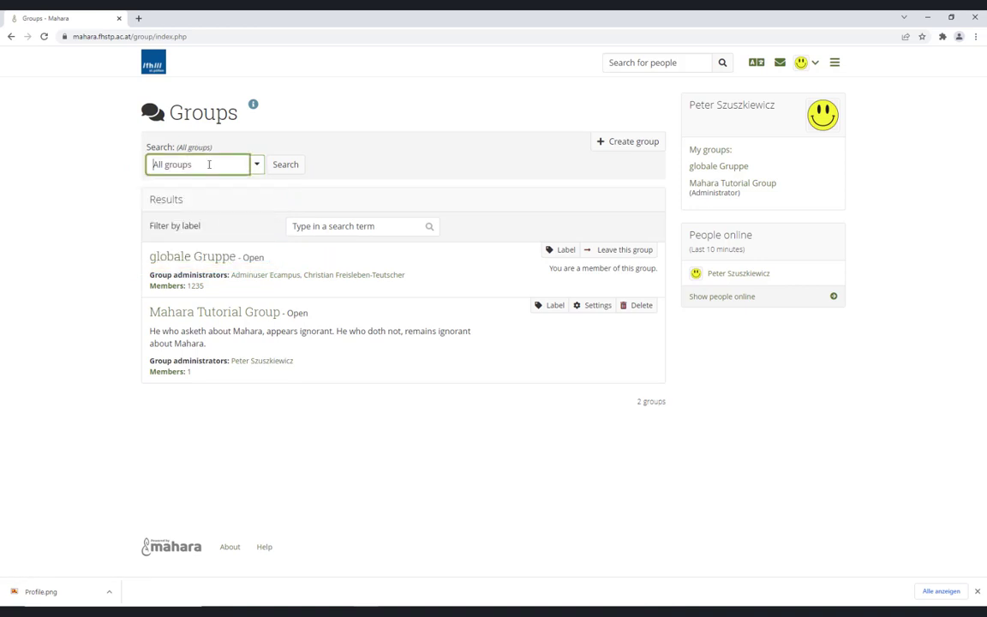
pyautogui.write('tes')
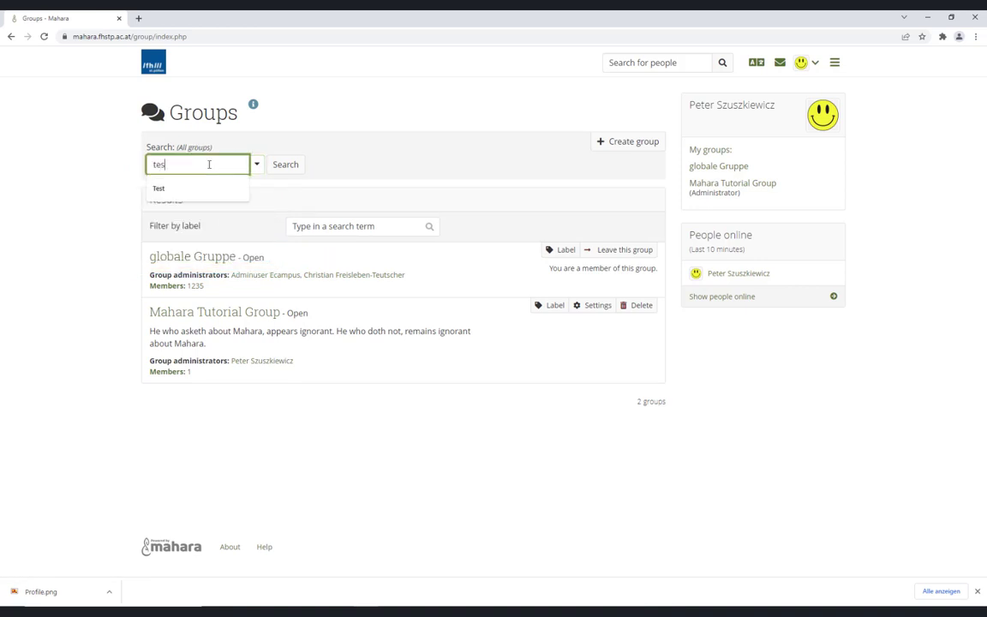
pyautogui.write('t')
pyautogui.press('Return')
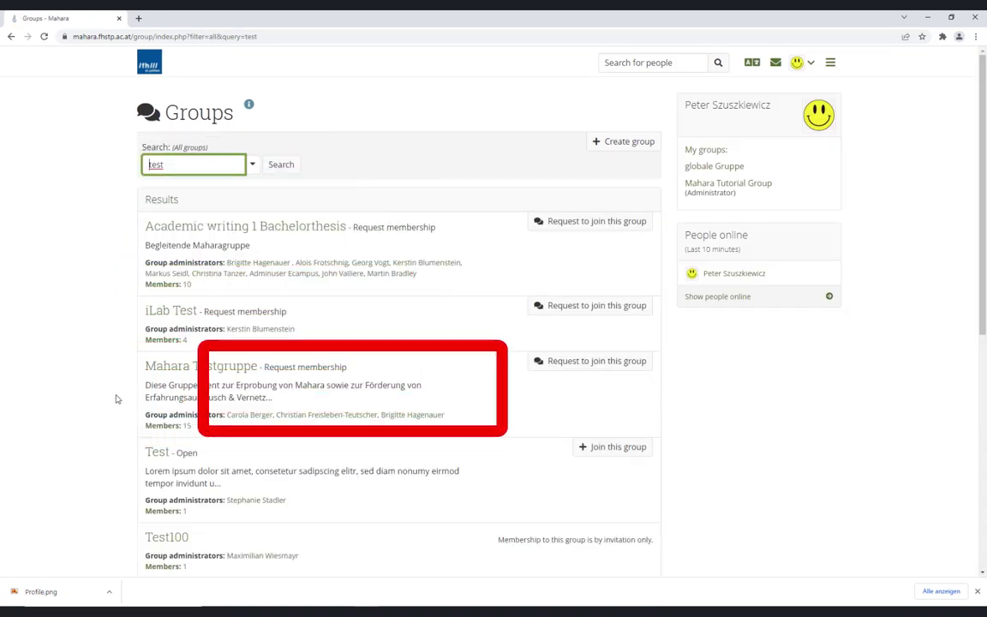
pyautogui.click(582, 367)
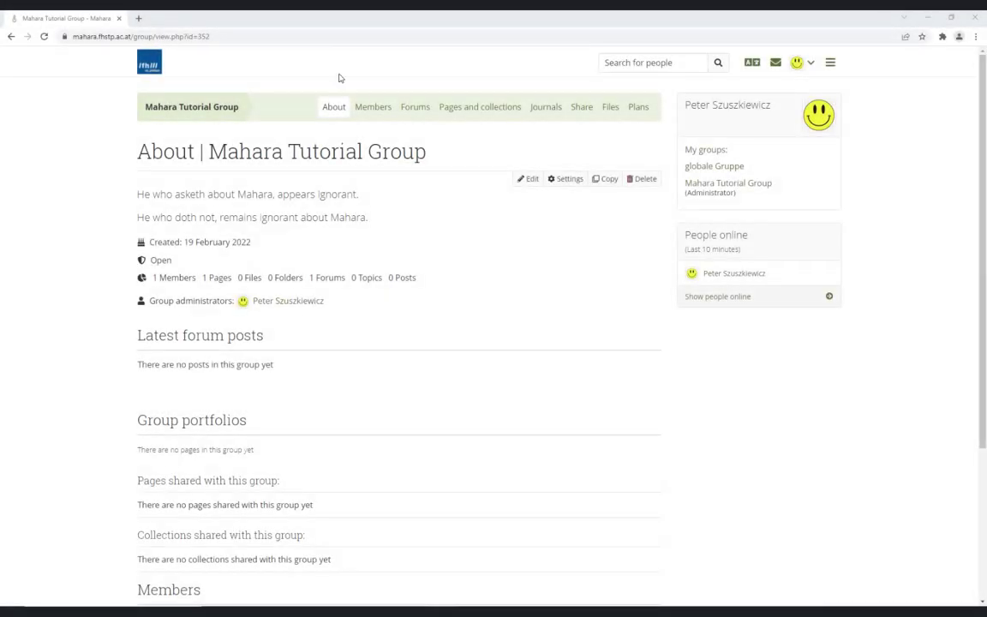
# Create the 'Mahara questions' forum with a description, letting all group members create topics
pyautogui.click(417, 108)
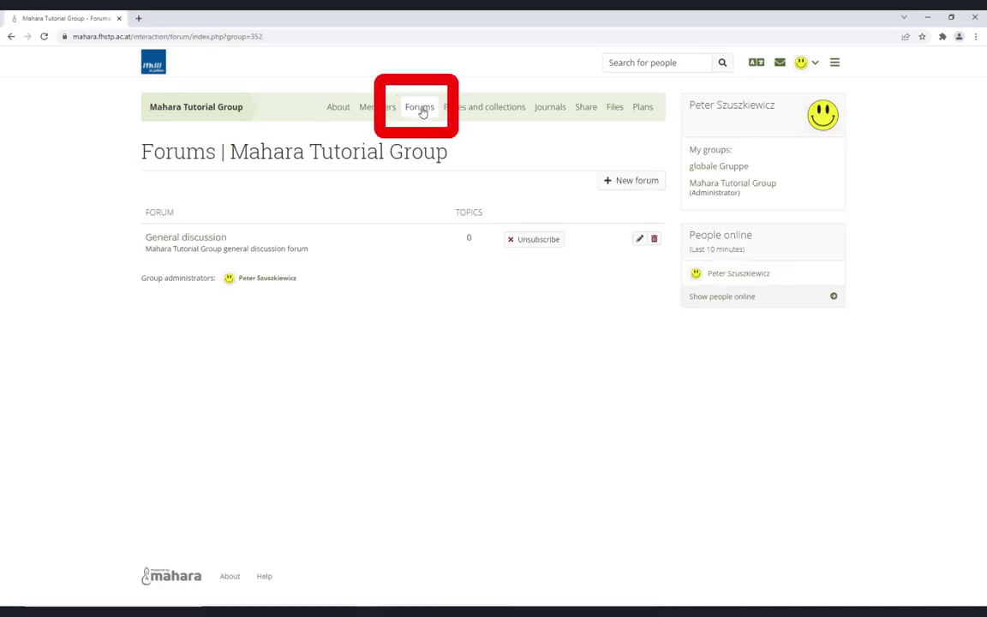
pyautogui.click(643, 183)
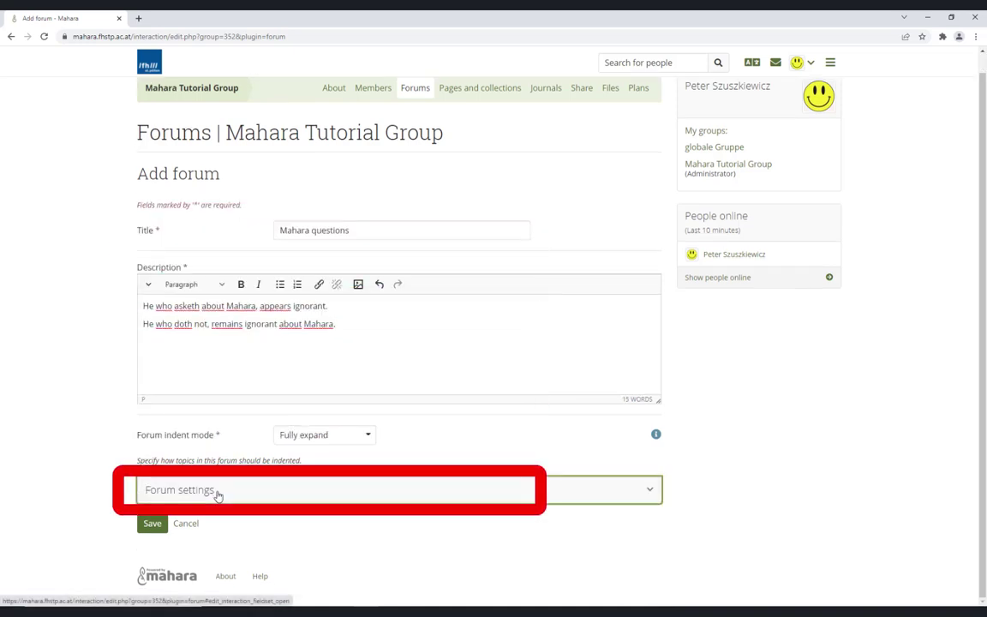
pyautogui.click(219, 496)
pyautogui.scroll(-5, 218, 493)
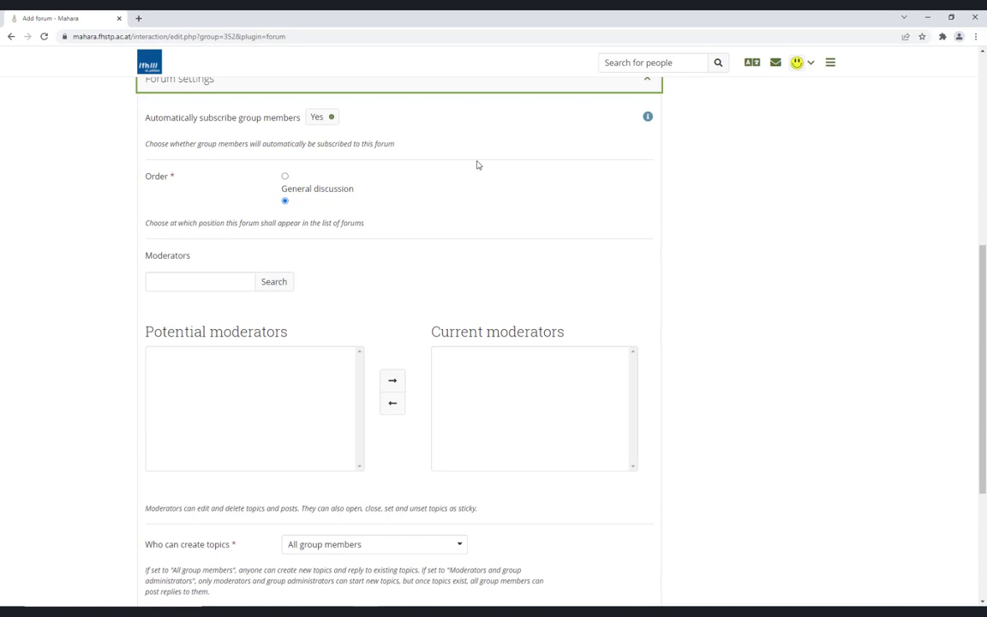
pyautogui.scroll(-3, 434, 214)
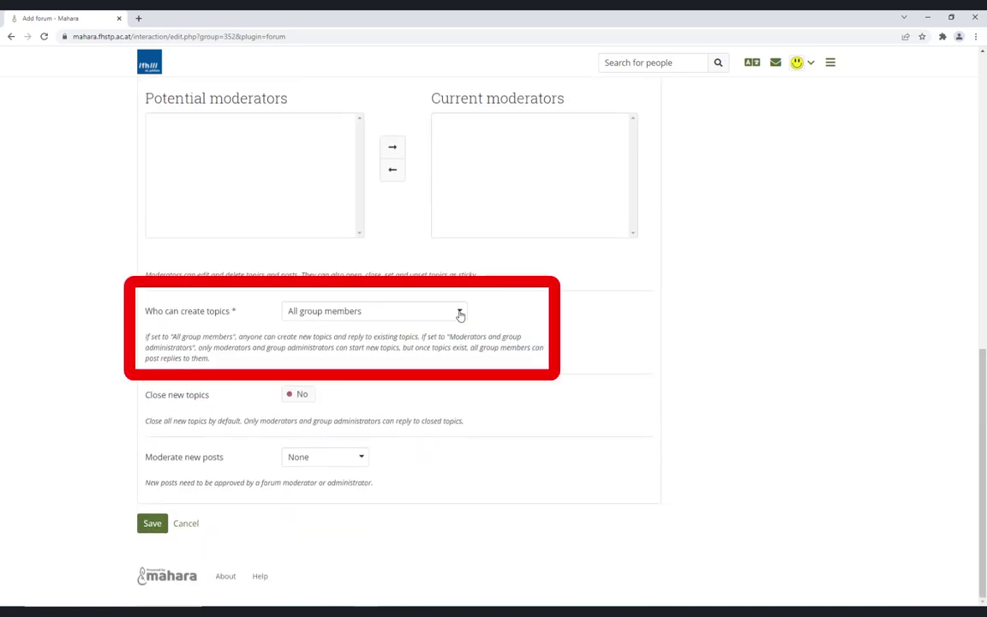
pyautogui.click(460, 313)
pyautogui.click(460, 319)
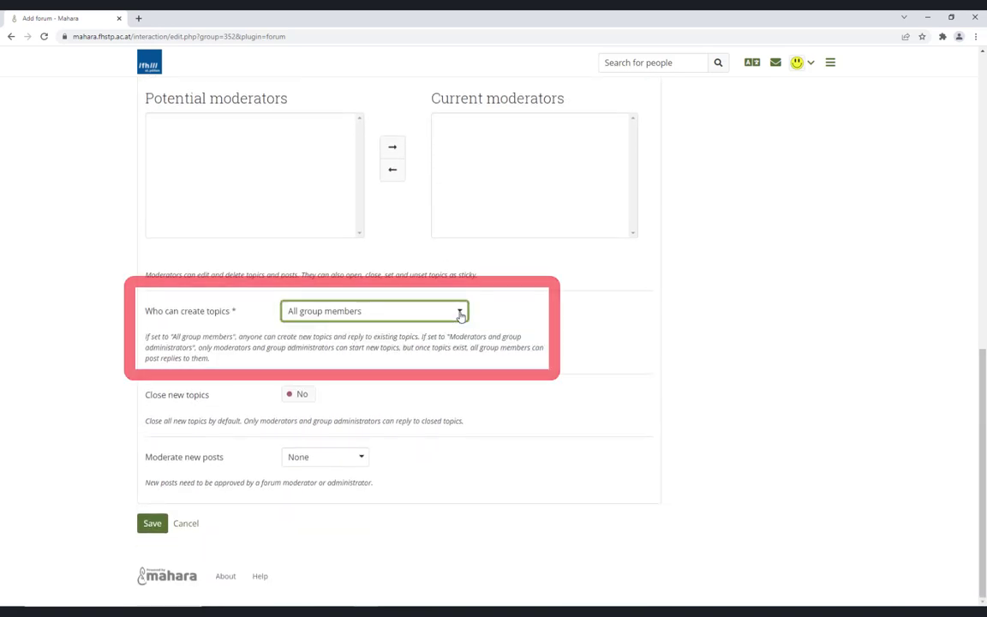
pyautogui.click(398, 413)
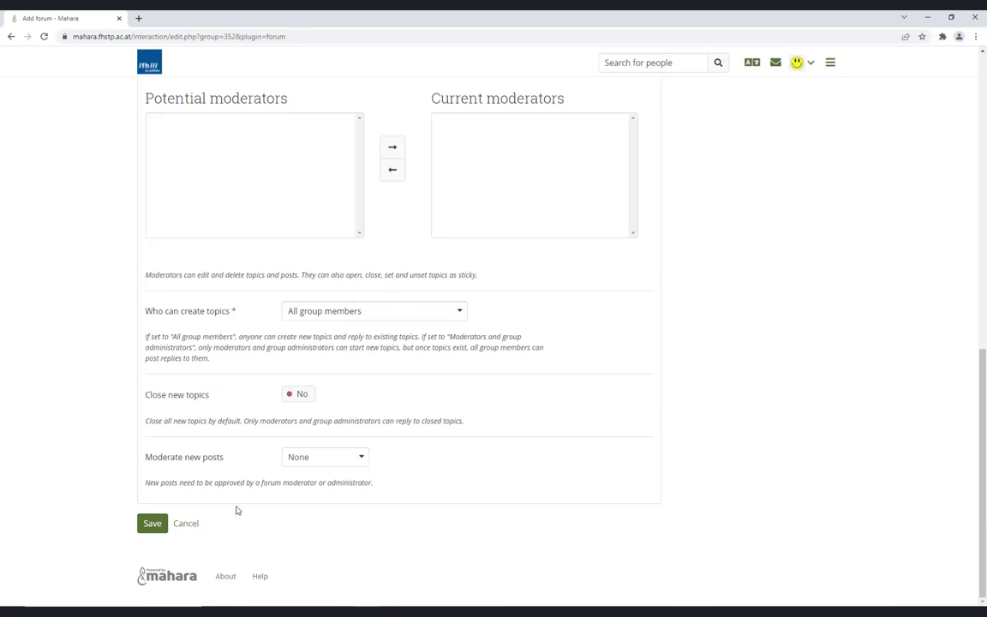
pyautogui.click(153, 525)
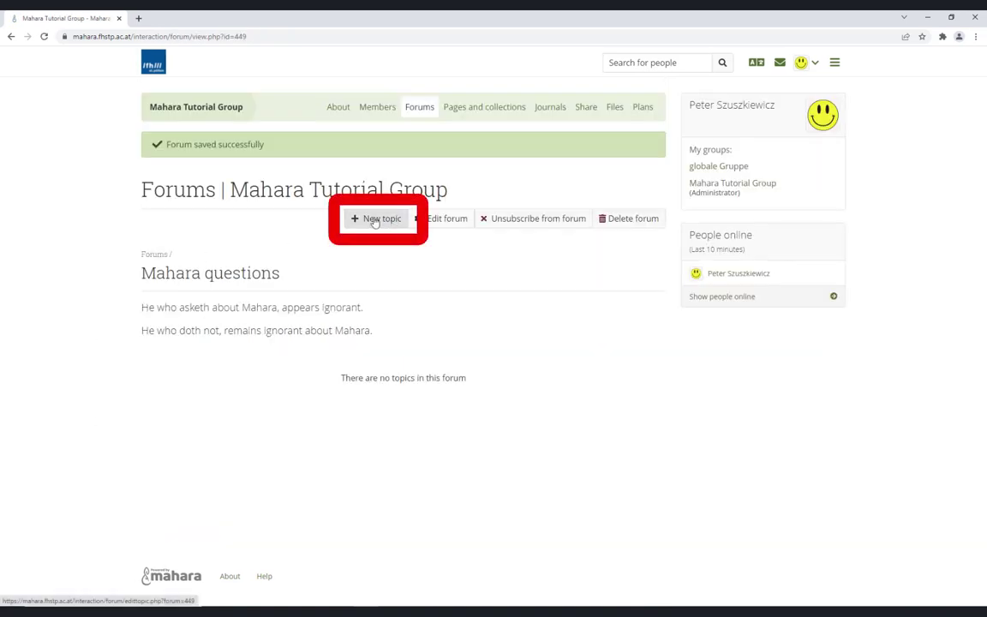
# Post the topic 'What is Mahara?' with the message 'Mahara is an e-portfolio software ...'
pyautogui.click(375, 220)
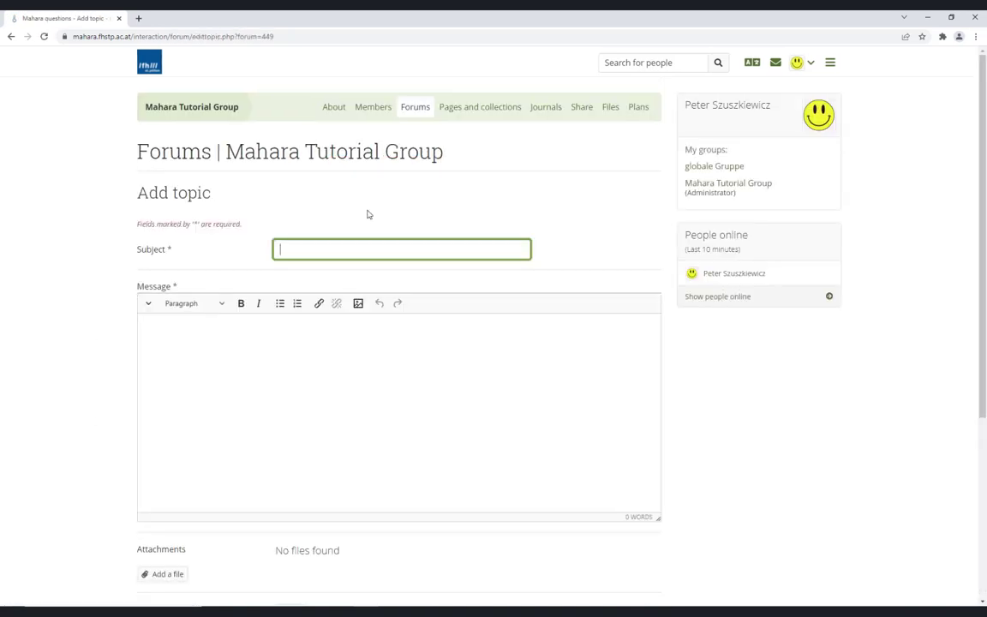
pyautogui.write('What is Mahara?')
pyautogui.click(305, 324)
pyautogui.write('Mahara is an e-portfolio software ...')
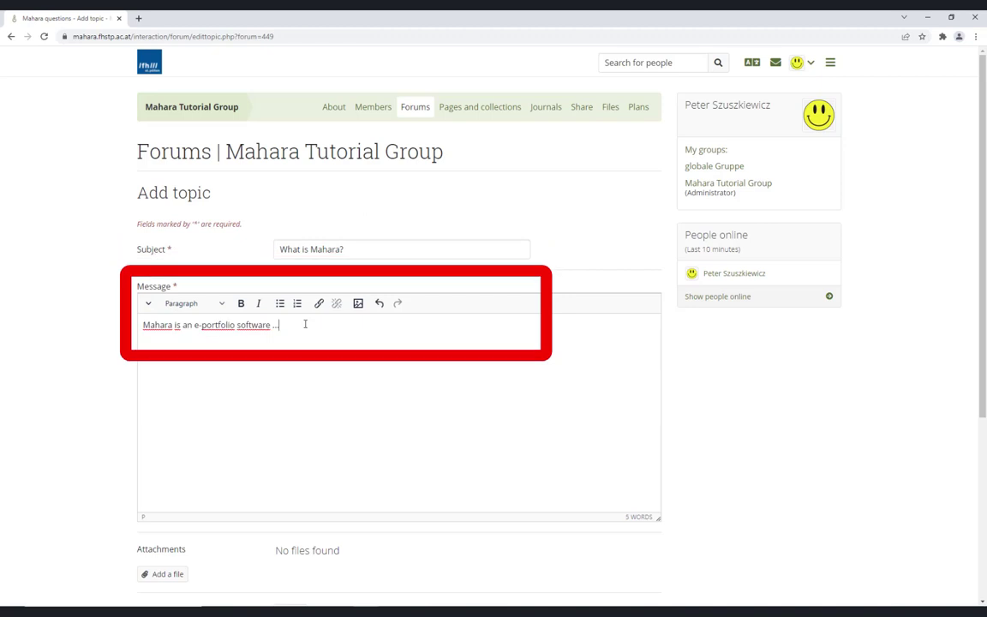
pyautogui.scroll(-3, 306, 324)
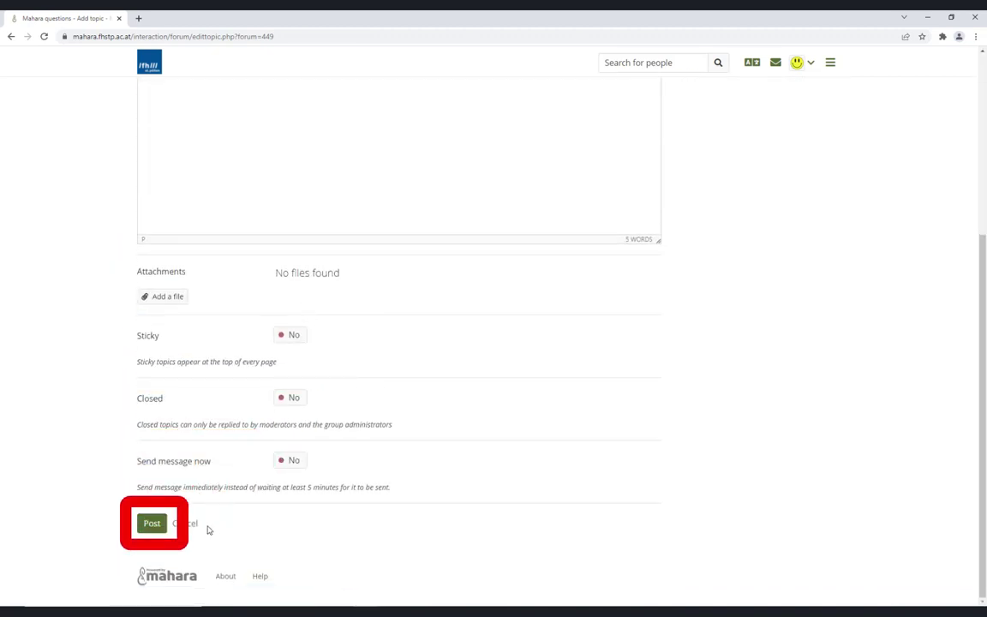
pyautogui.click(152, 522)
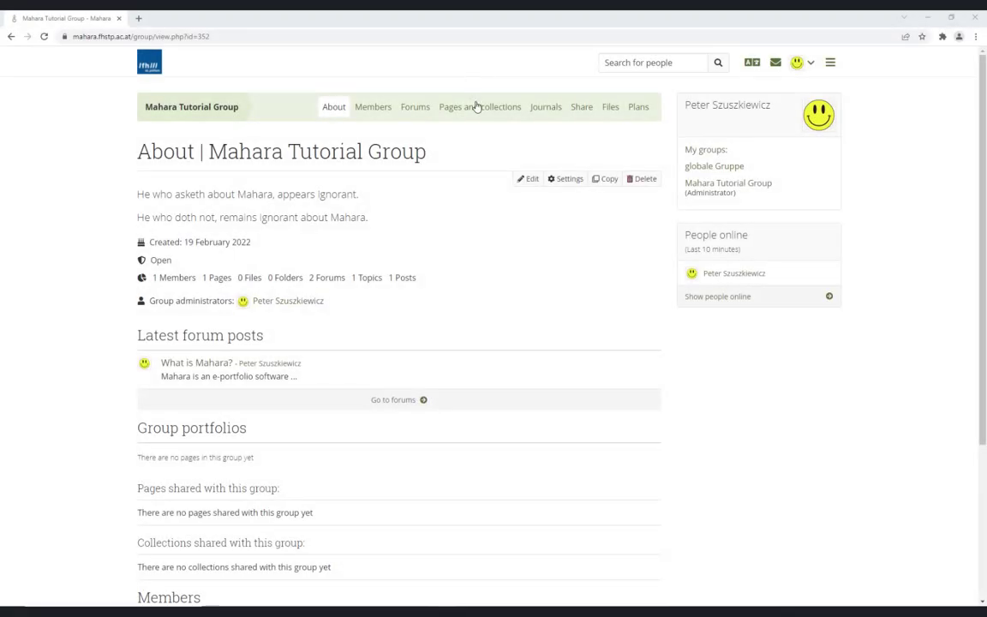
# Go to your personal Pages and collections through Create in the main menu
pyautogui.click(476, 108)
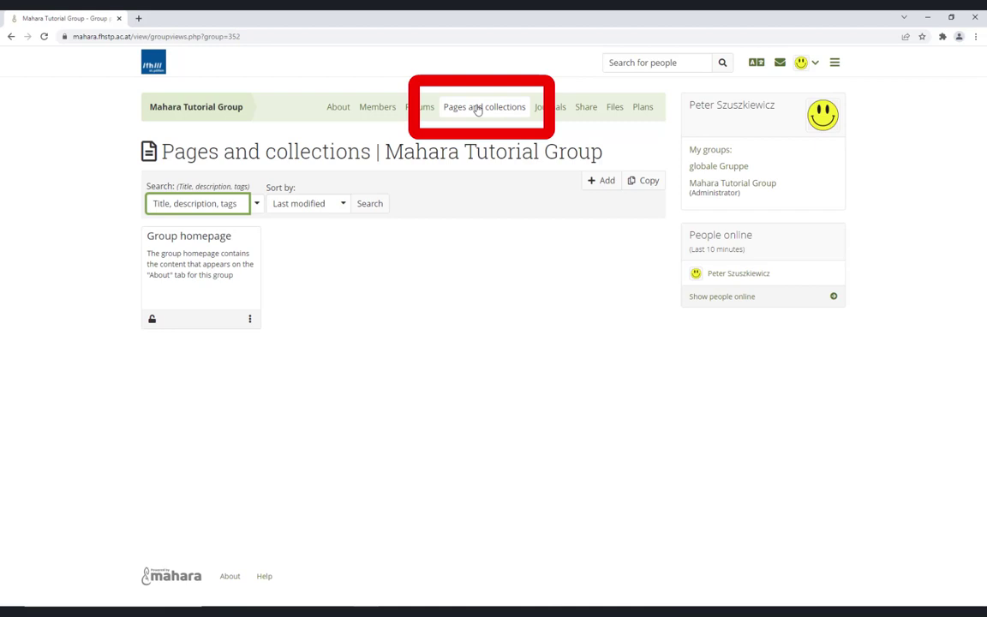
pyautogui.click(834, 64)
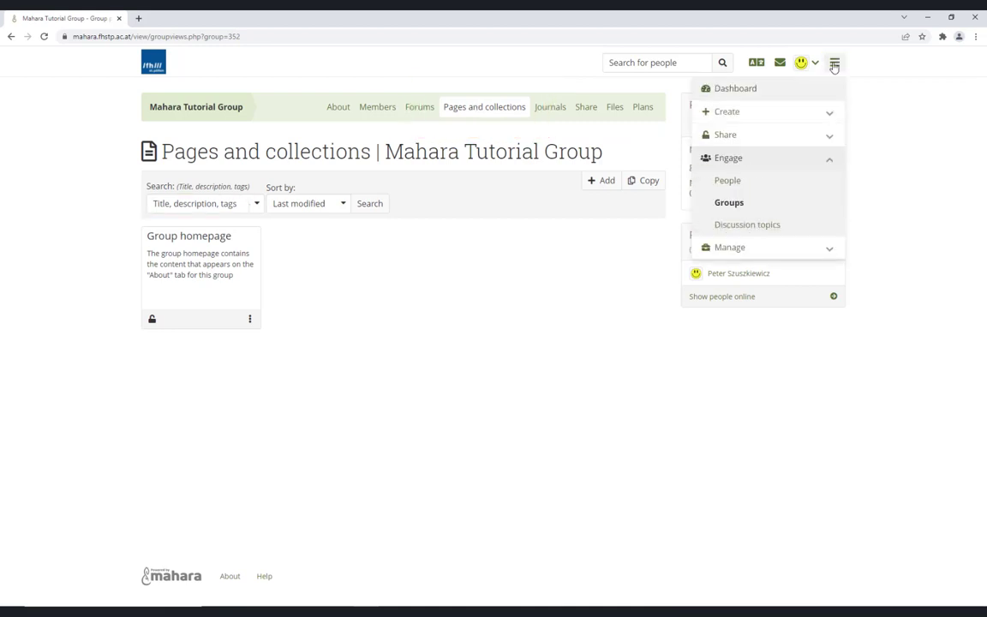
pyautogui.click(816, 114)
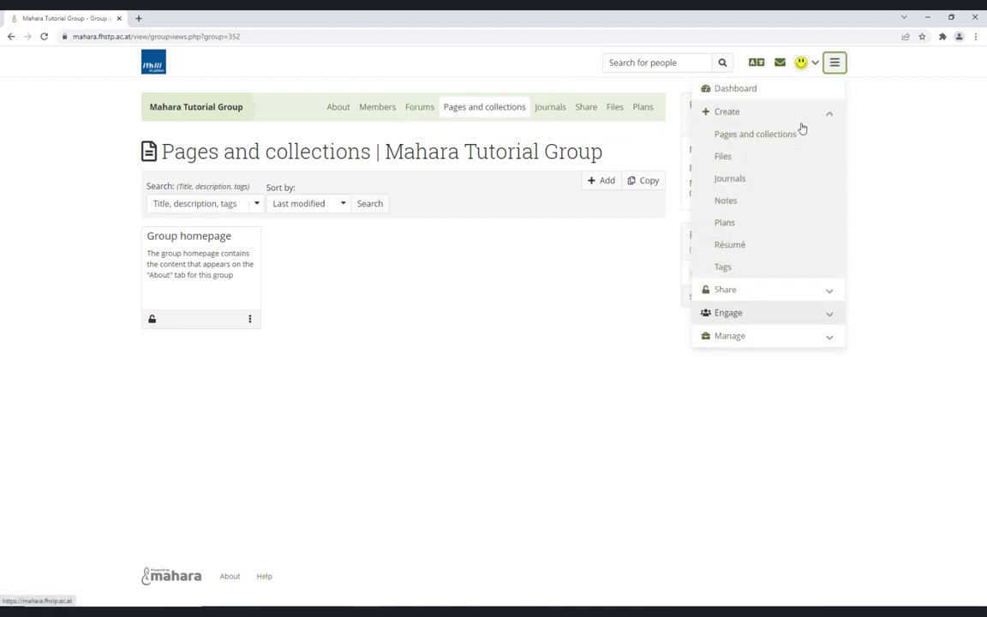
pyautogui.click(788, 136)
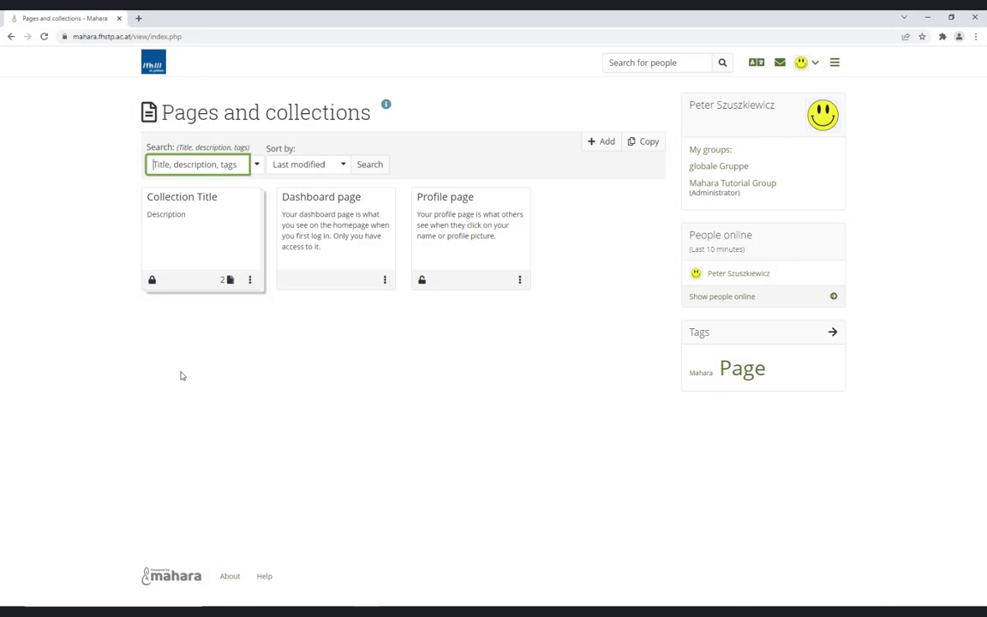
# Share the collection with Mahara Tutorial Group, then open the group's 'Mahara Tutorial - Content' page
pyautogui.click(151, 281)
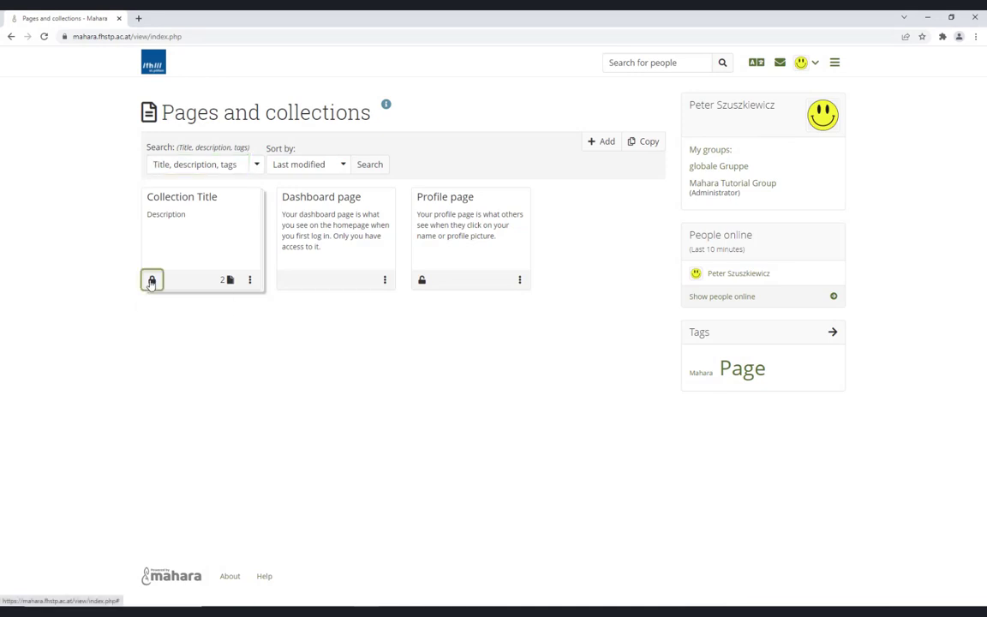
pyautogui.click(180, 302)
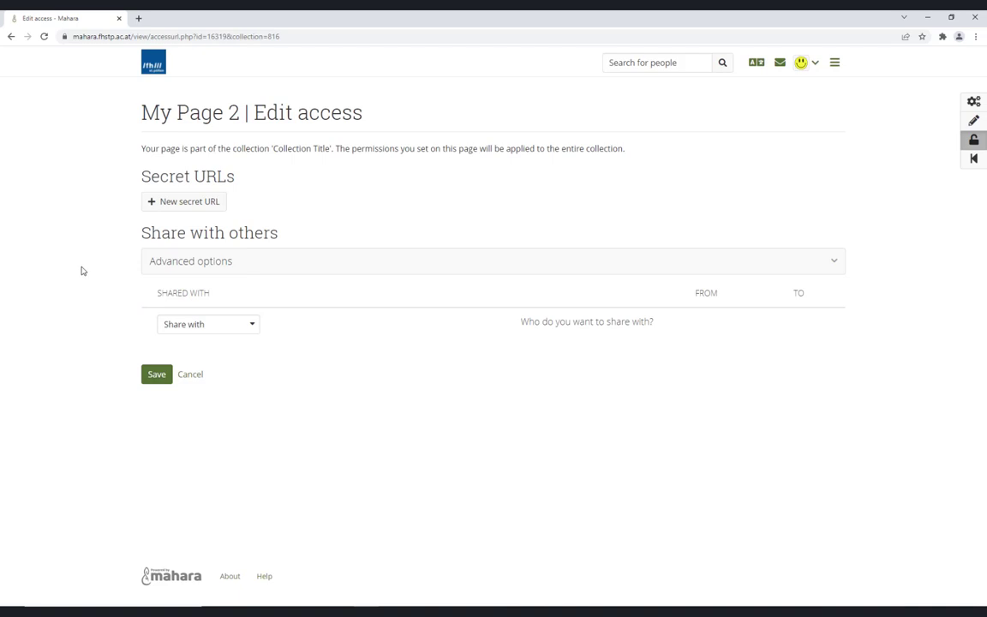
pyautogui.click(252, 325)
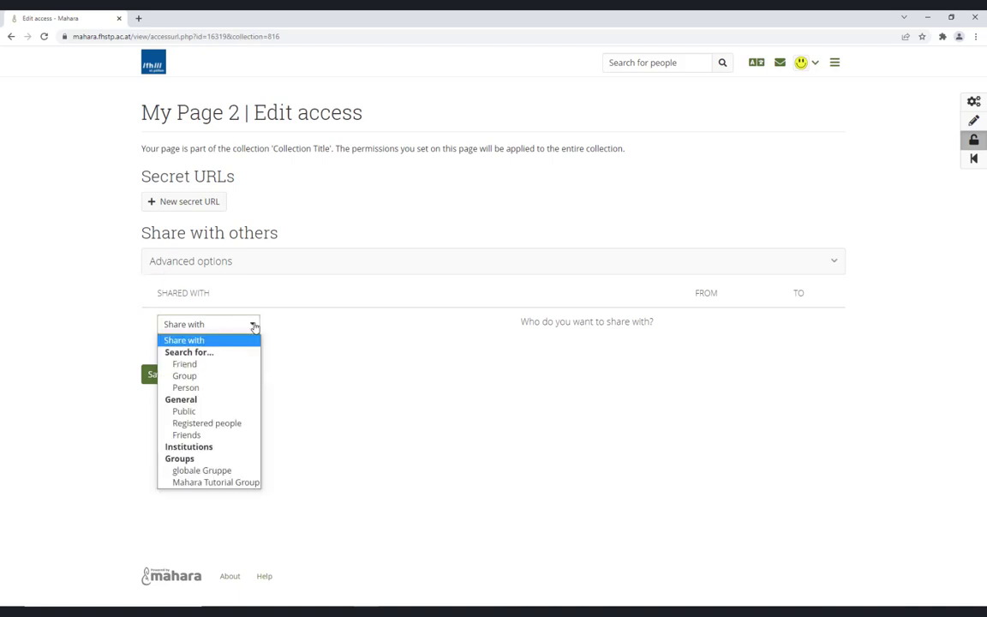
pyautogui.click(230, 483)
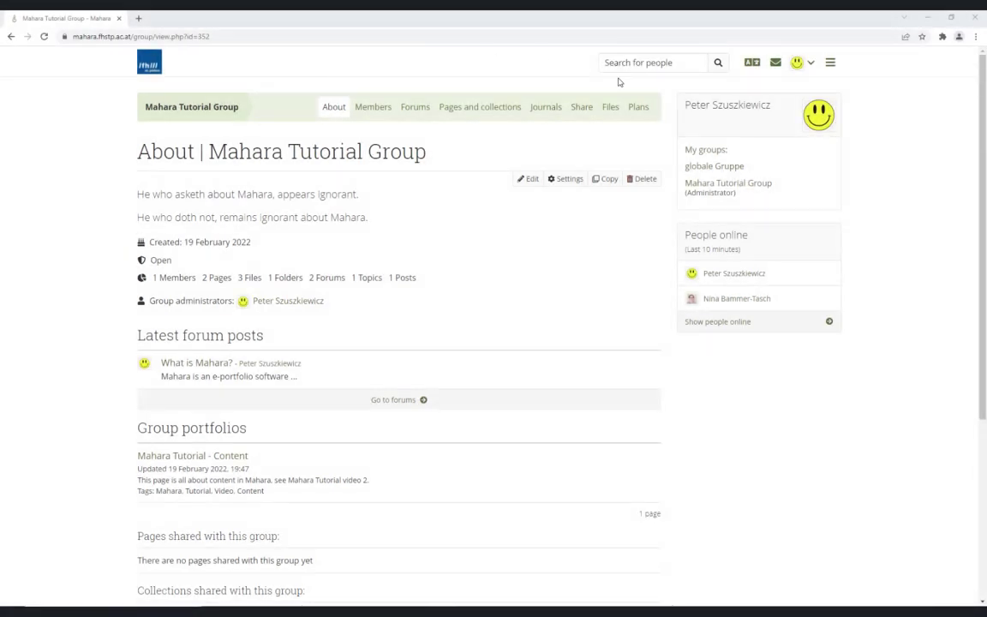
pyautogui.click(583, 110)
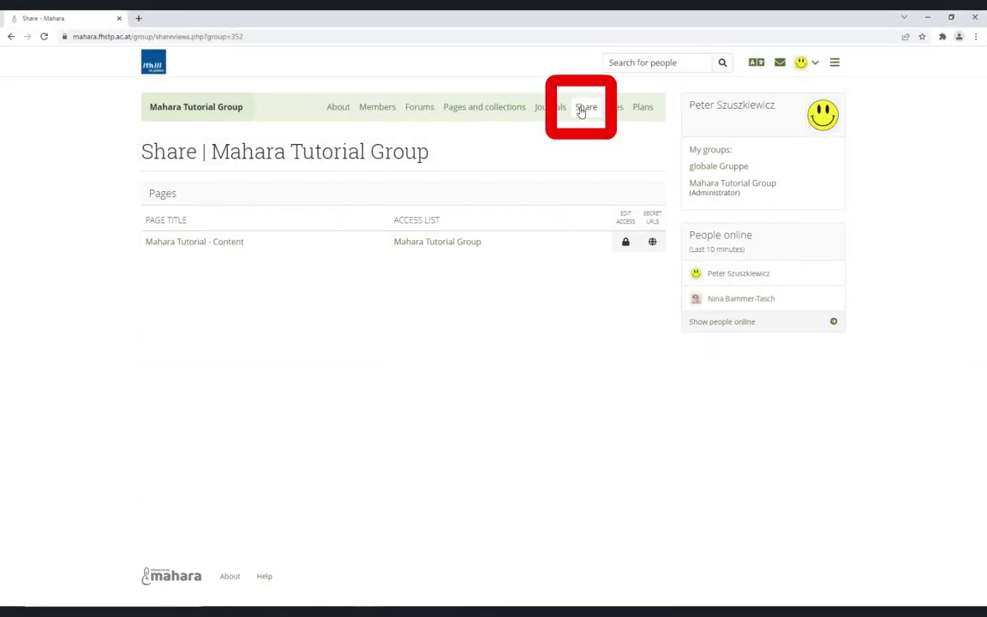
pyautogui.click(233, 244)
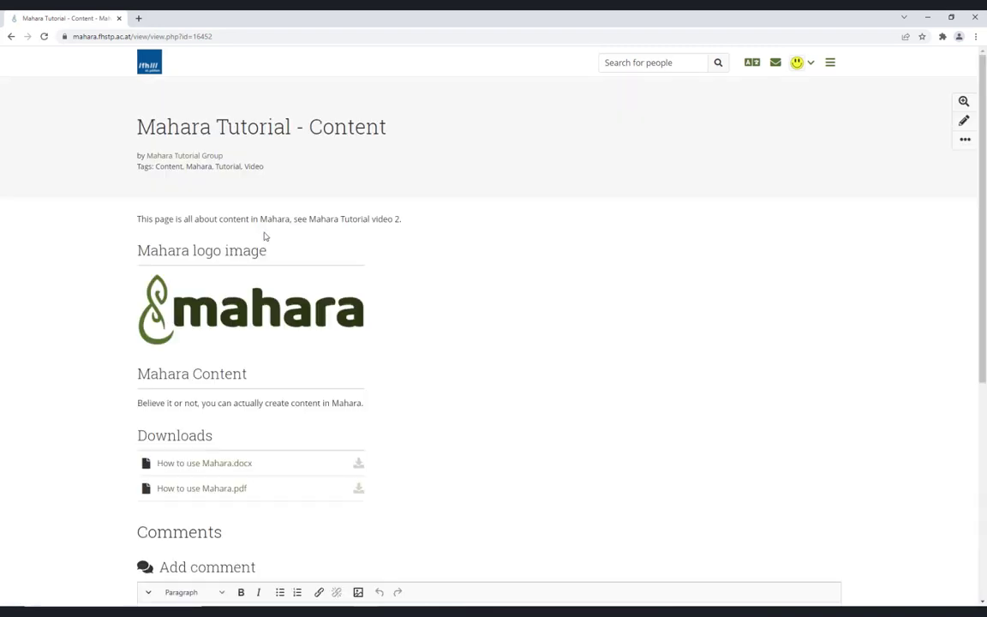
# Add the 'Mahara Tutorial - Content' page to the watchlist from the more-actions menu, then remove it
pyautogui.click(965, 140)
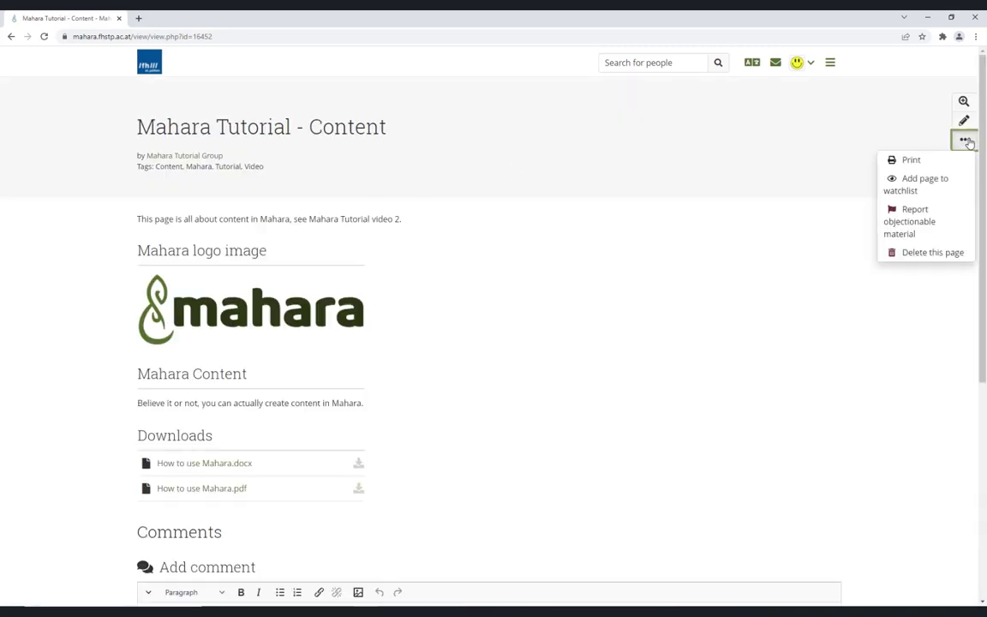
pyautogui.click(906, 189)
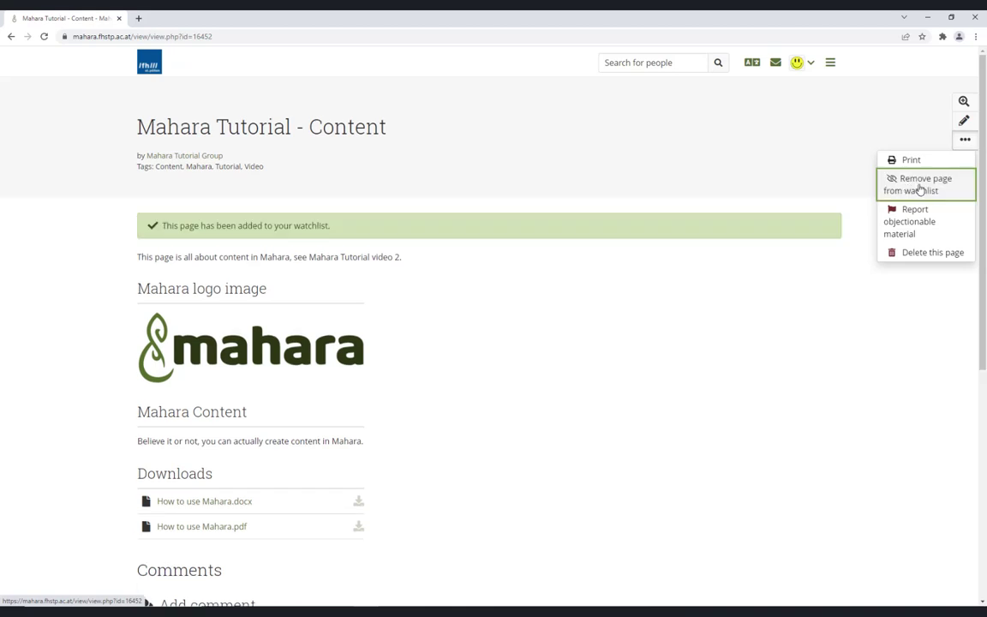
pyautogui.click(919, 188)
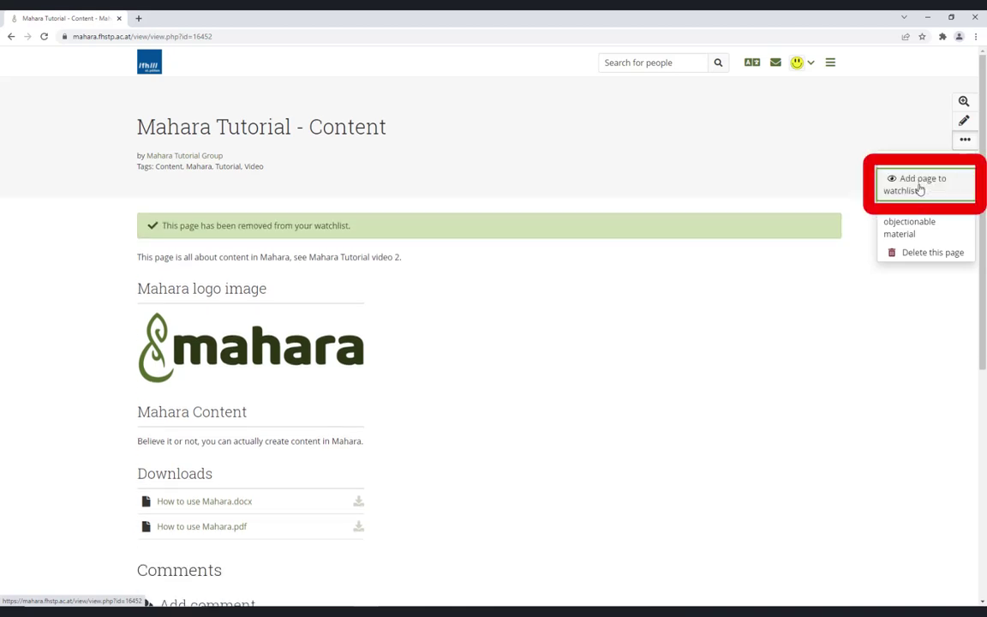